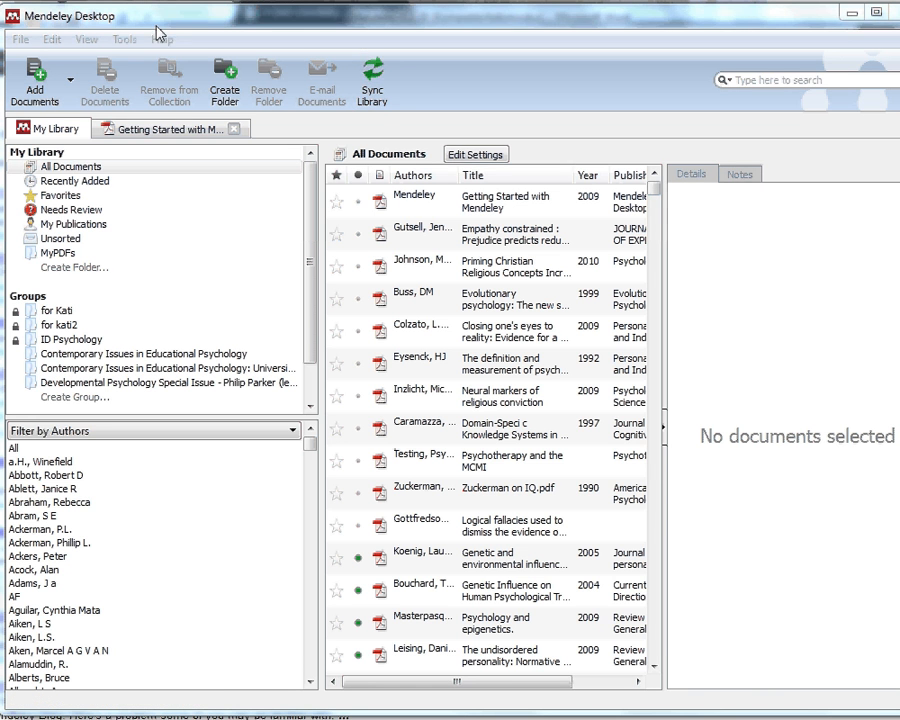
Sync the Mendeley library and check whether the MS Word plugin is installed.
click(378, 78)
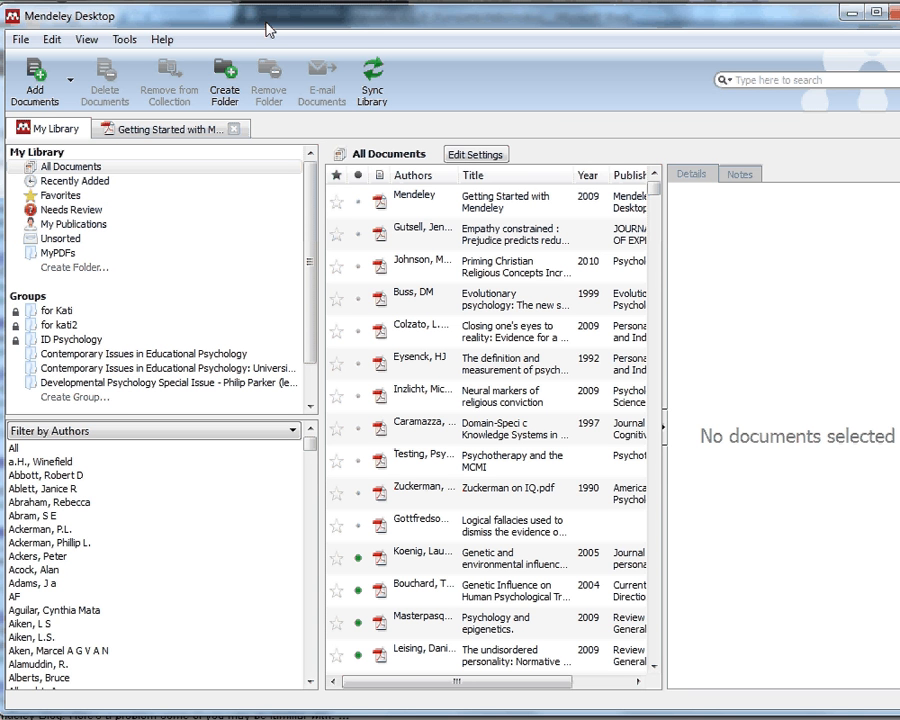
click(126, 40)
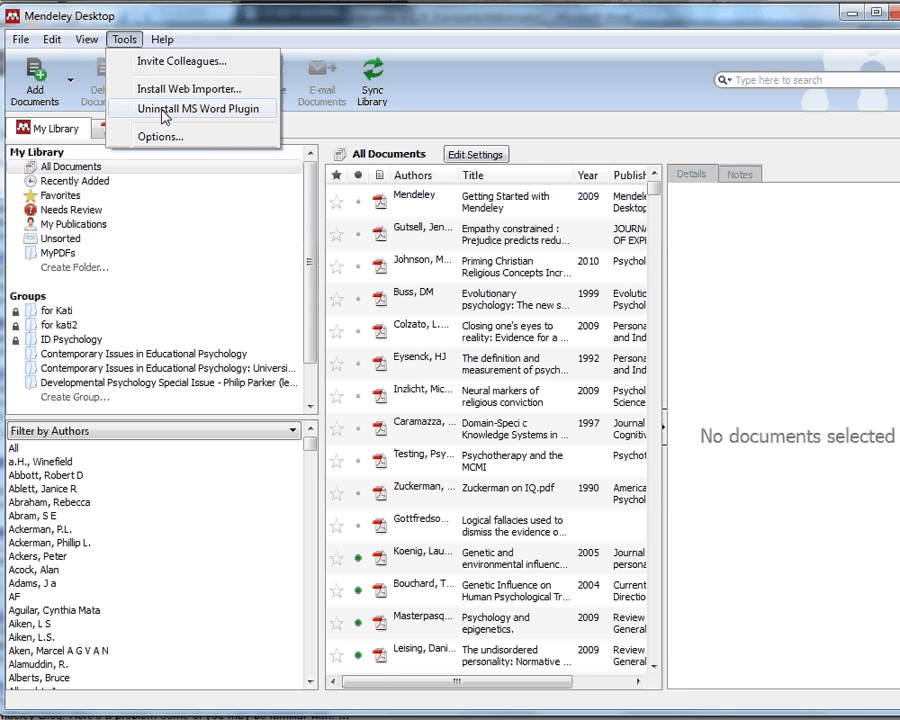
click(204, 41)
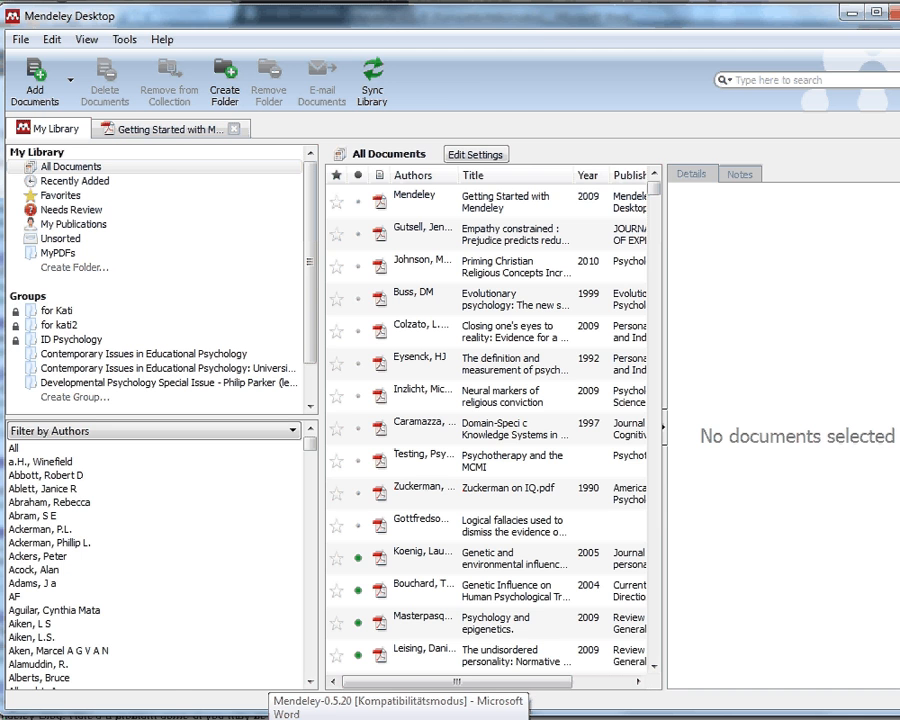
Switch to the Word document Mendeley-0.5.20 and choose American Psychological Association as the citation style.
click(300, 717)
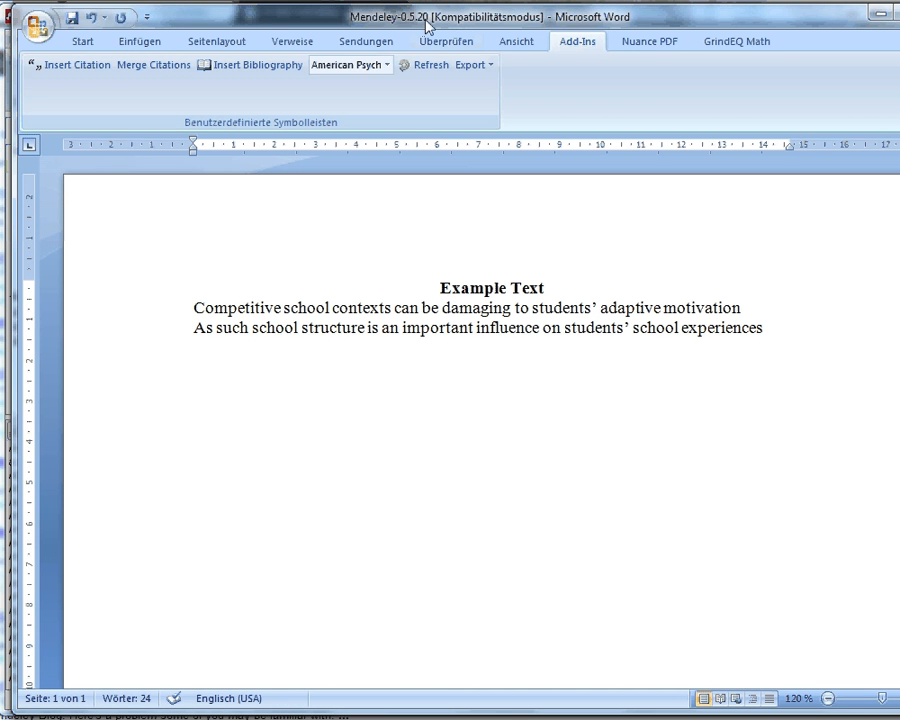
drag(424, 16, 409, 17)
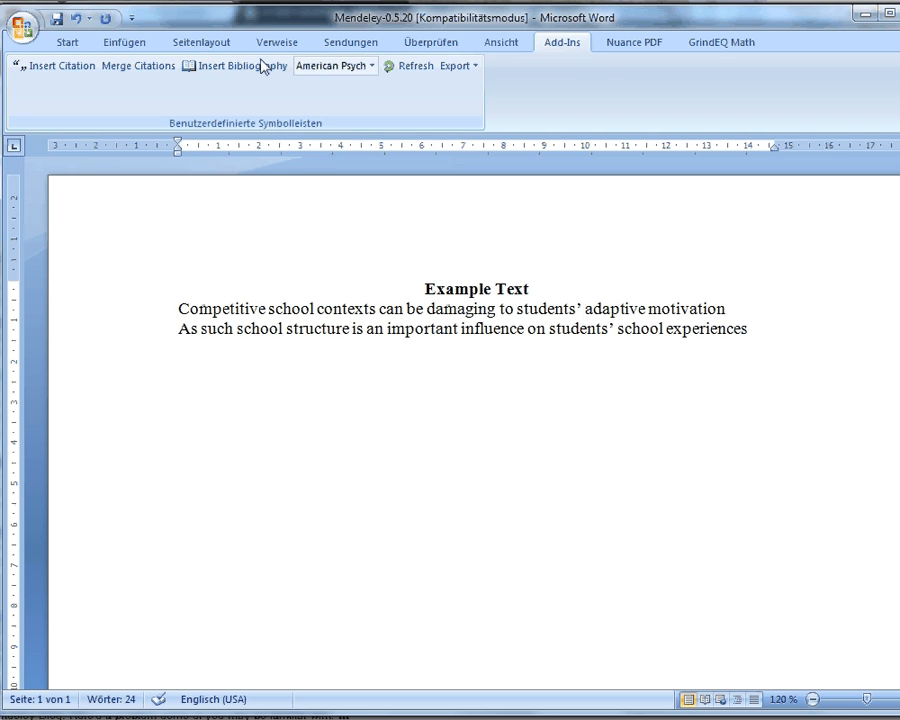
click(371, 66)
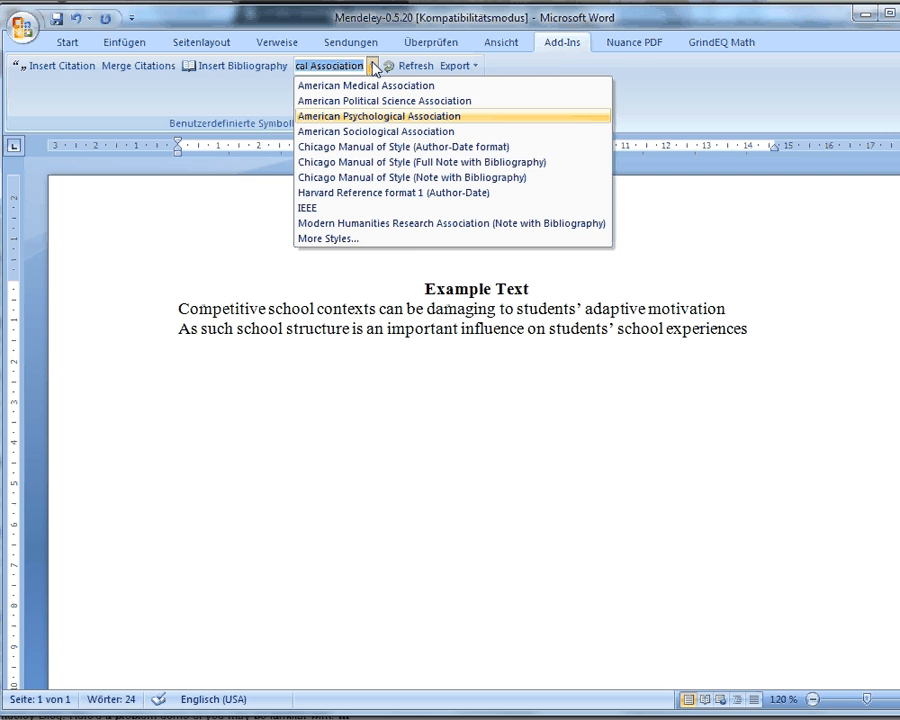
key(Return)
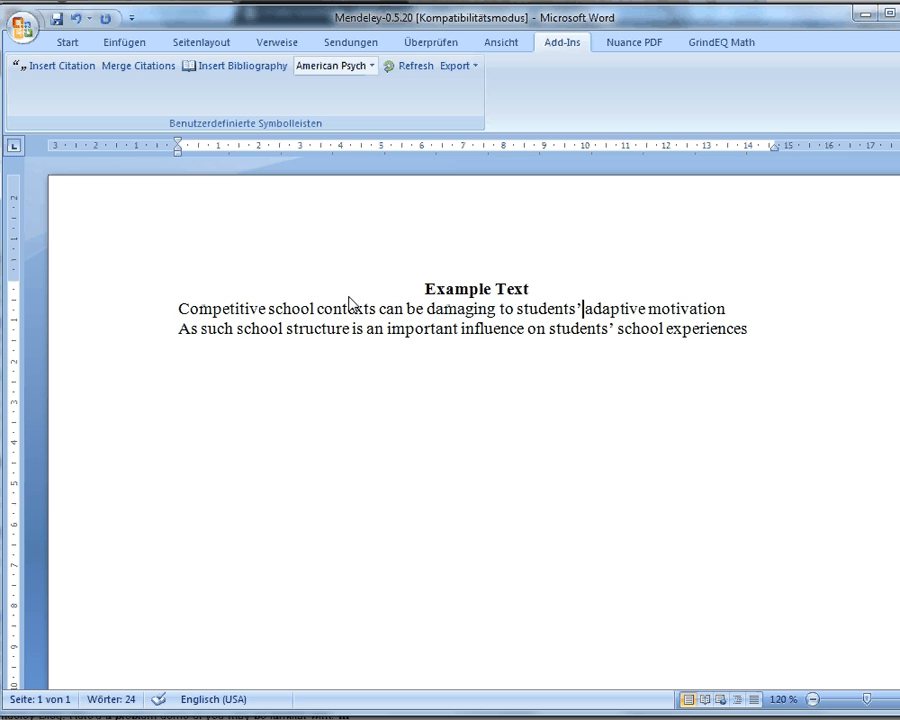
Cite the 2000 article "Goal theory, motivation, and school achievement" after "adaptive motivation", from the group Contemporary Issues in Educational Psychology: University of Tübingen.
click(737, 312)
text(.)
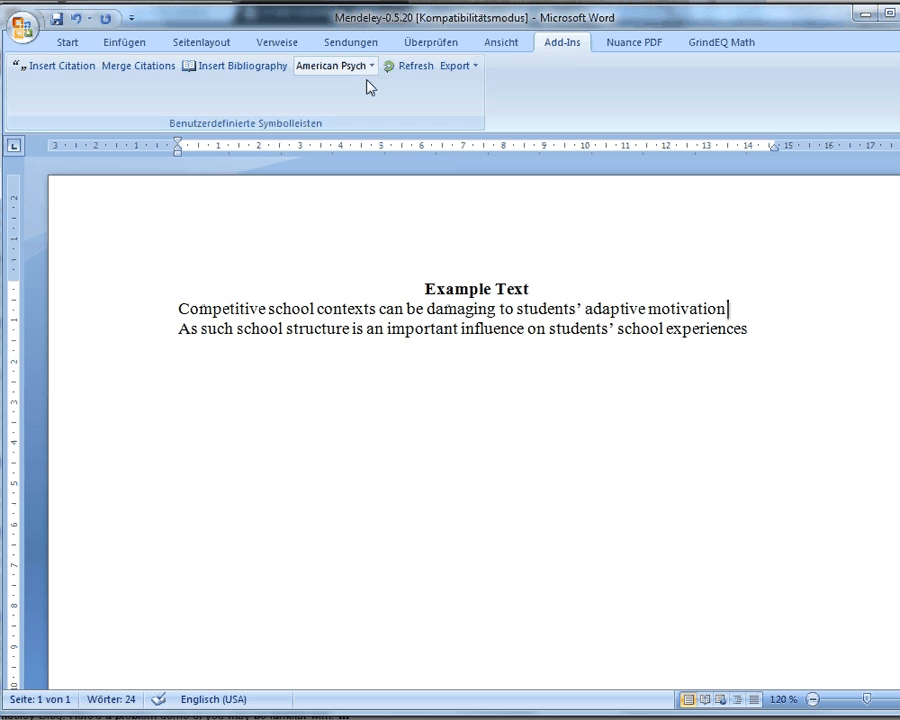
click(67, 71)
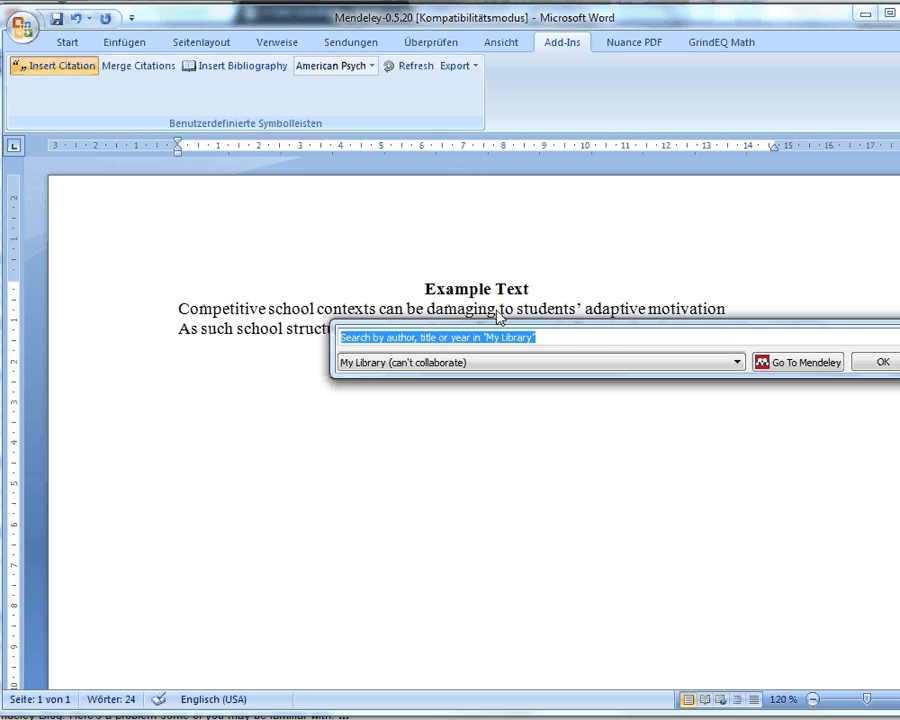
click(437, 364)
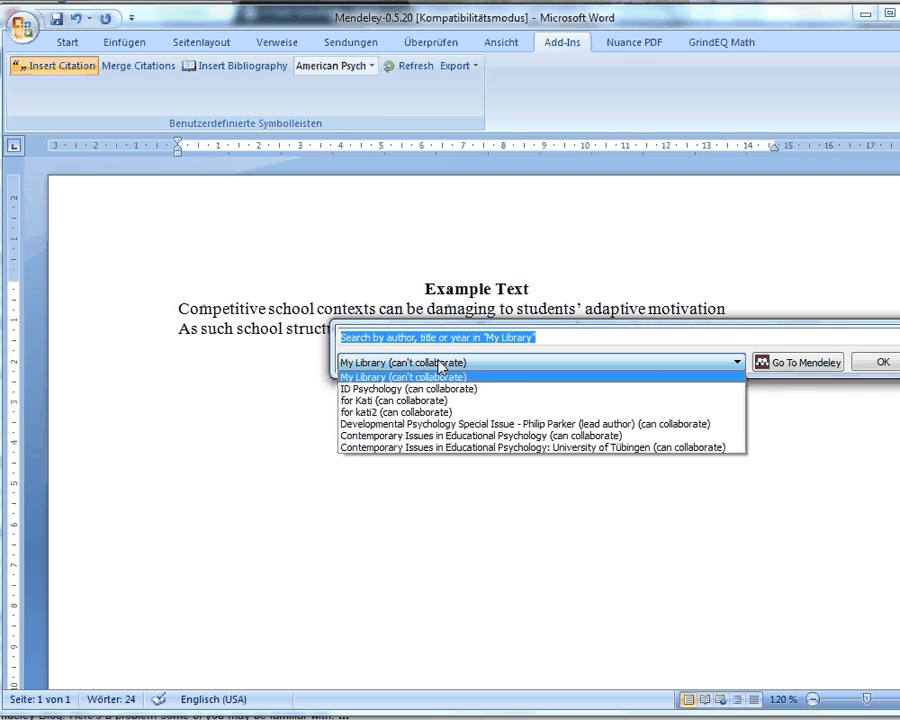
click(457, 448)
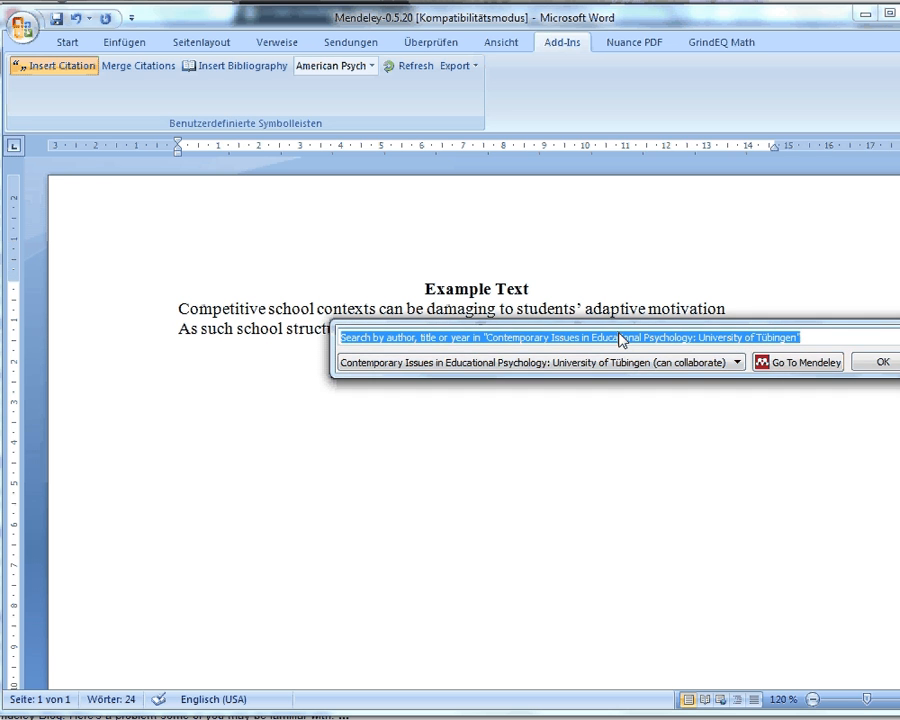
text(Cov)
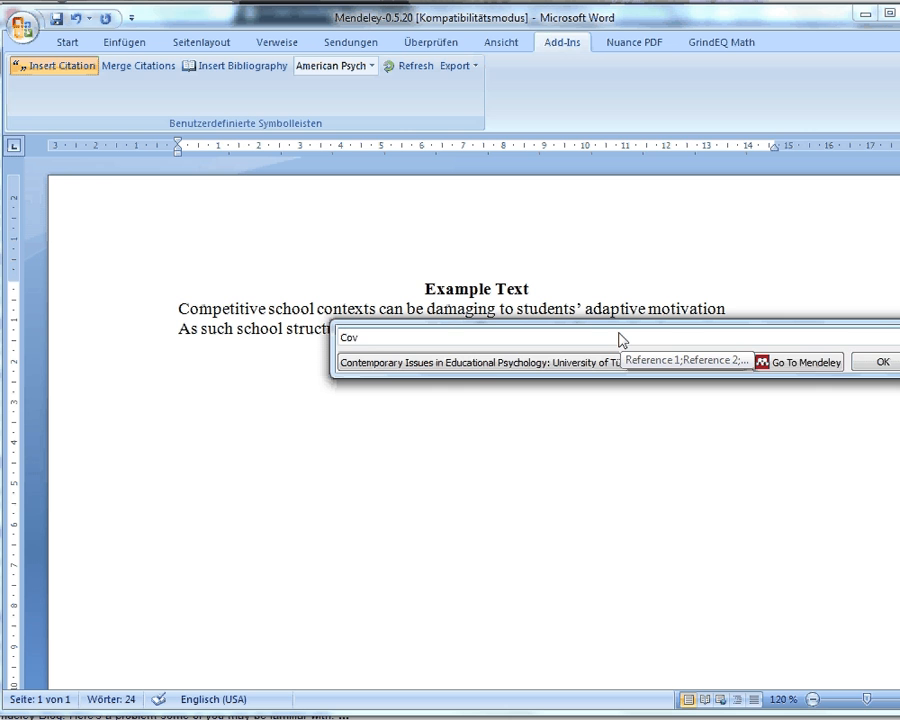
text(ington)
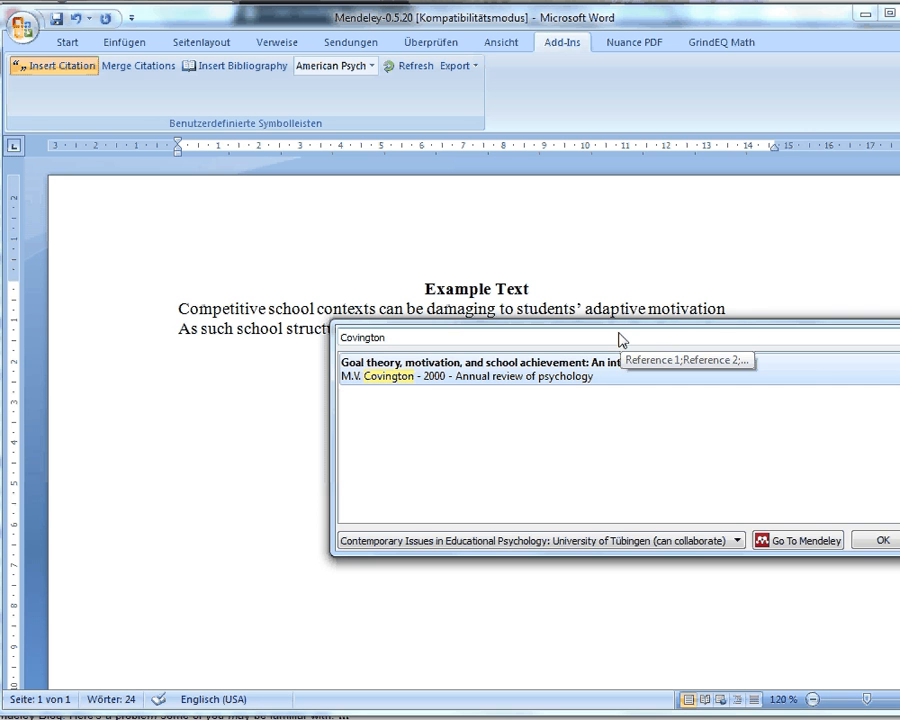
click(516, 370)
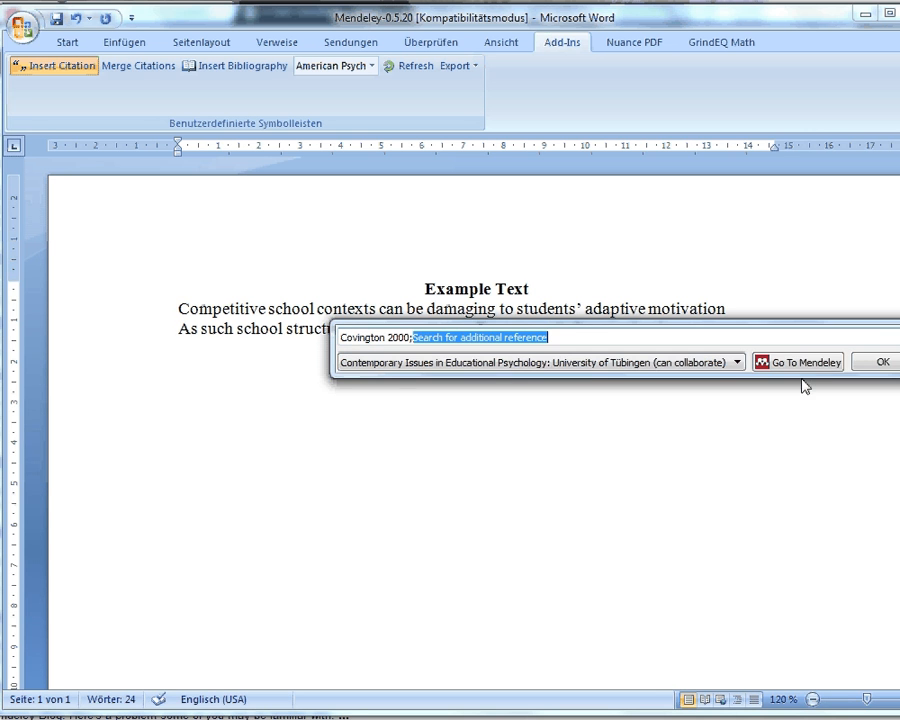
click(870, 368)
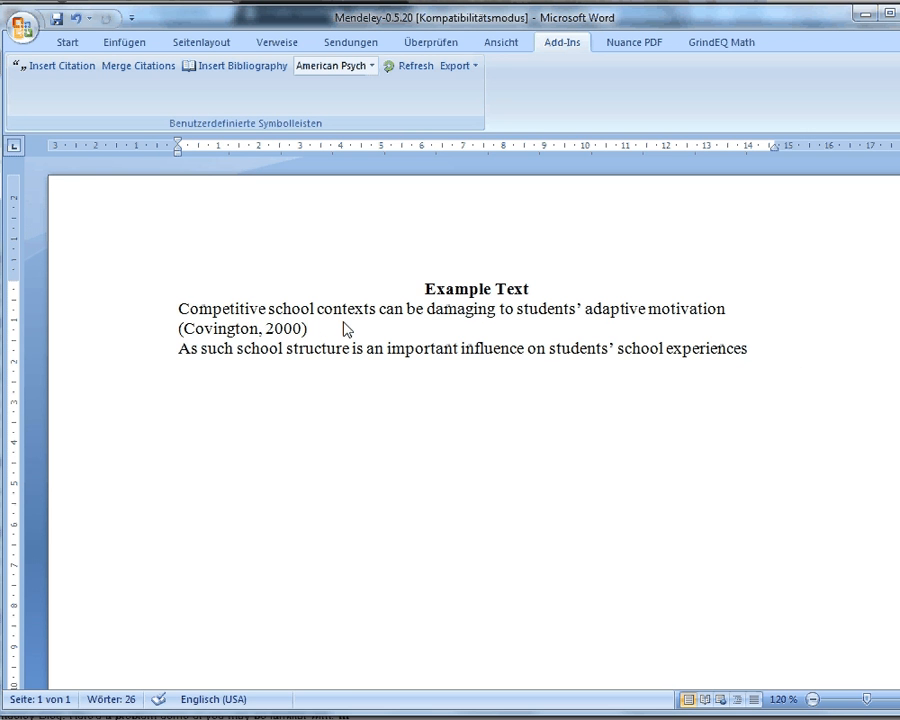
Add a period after the first citation and join the following sentence onto the same paragraph.
text(.)
key(Delete)
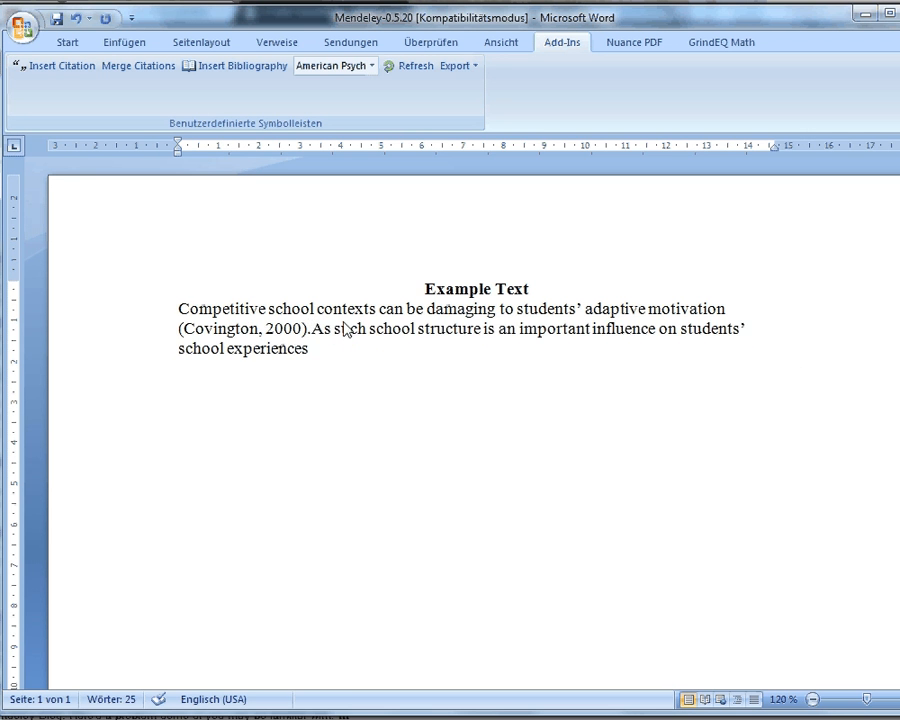
Cite the 2008 article "Educational Transitions and Differential Learning Environments" after "school experiences", picking it in Mendeley from the University of Tübingen group's documents.
click(340, 360)
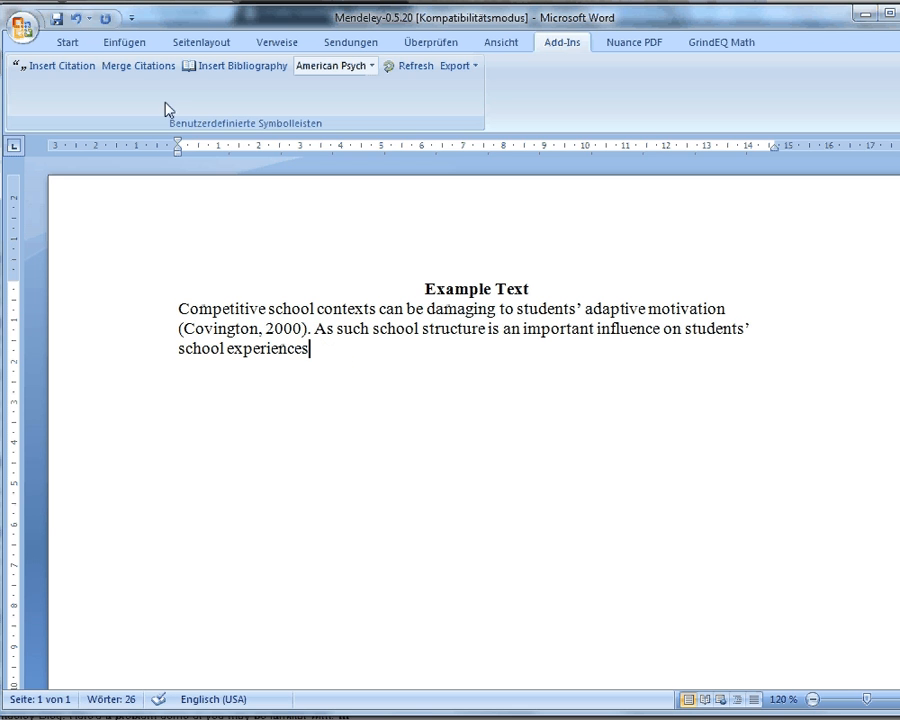
click(88, 72)
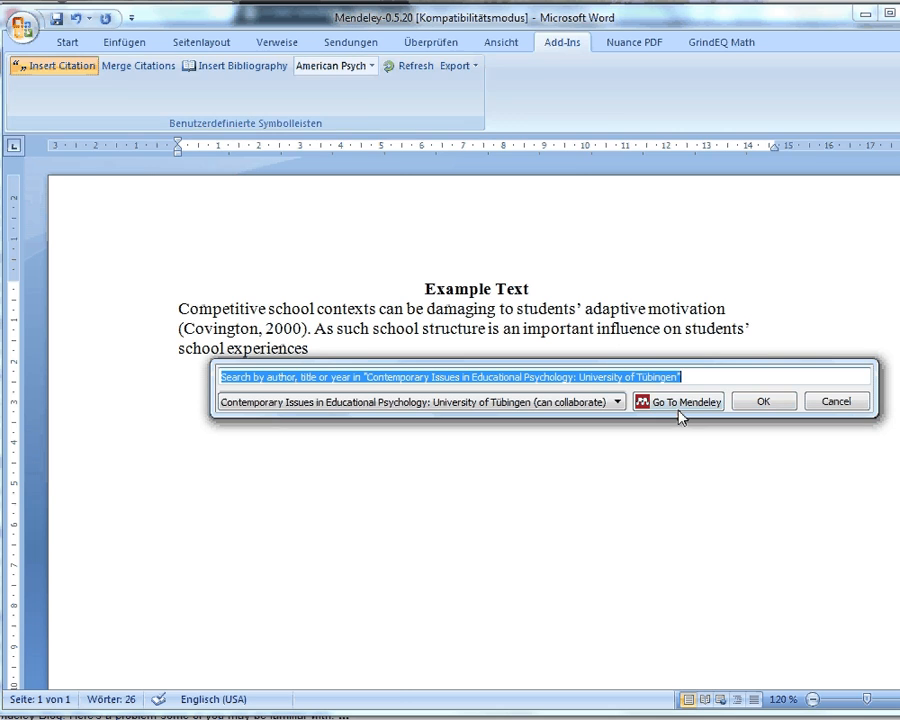
click(678, 405)
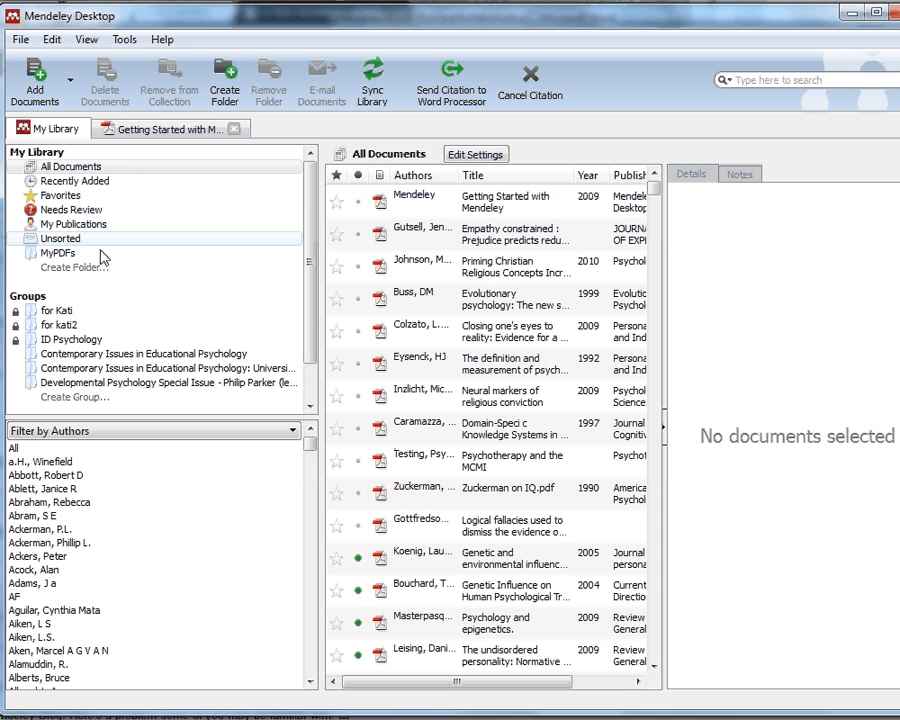
click(130, 368)
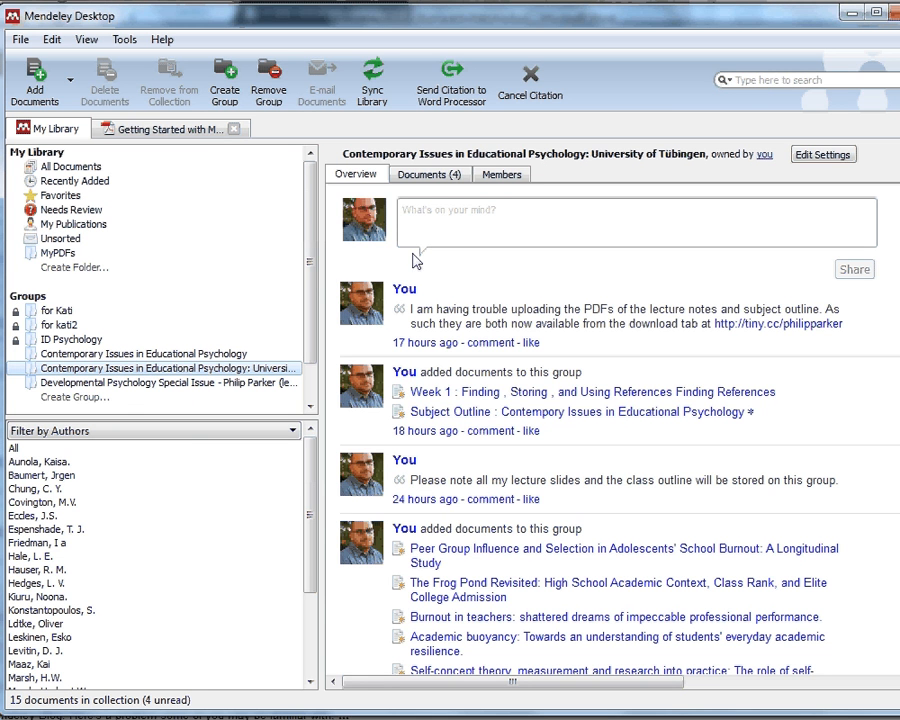
click(409, 181)
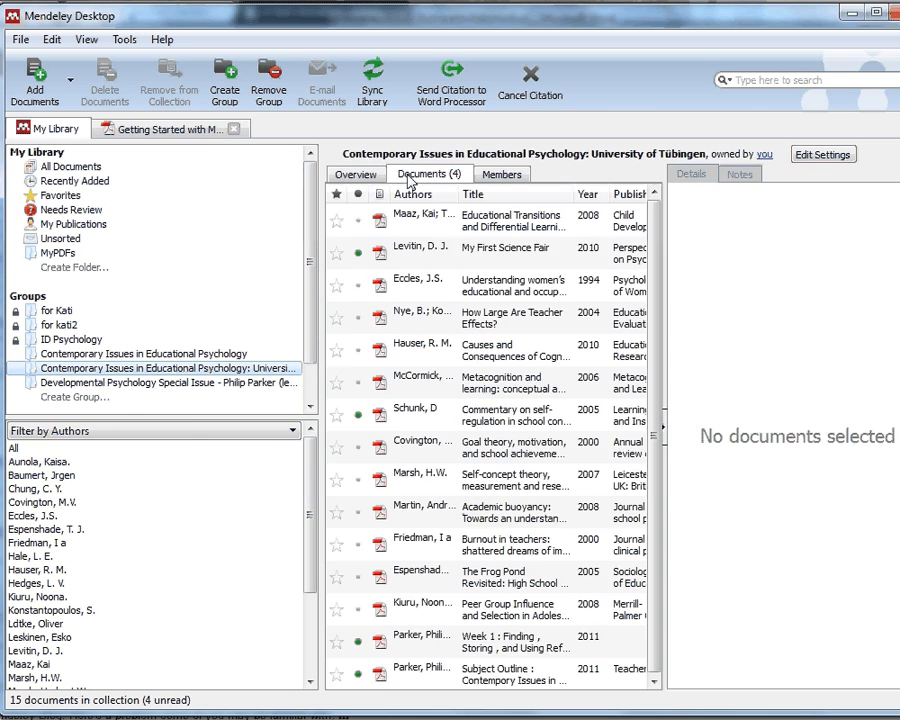
click(410, 220)
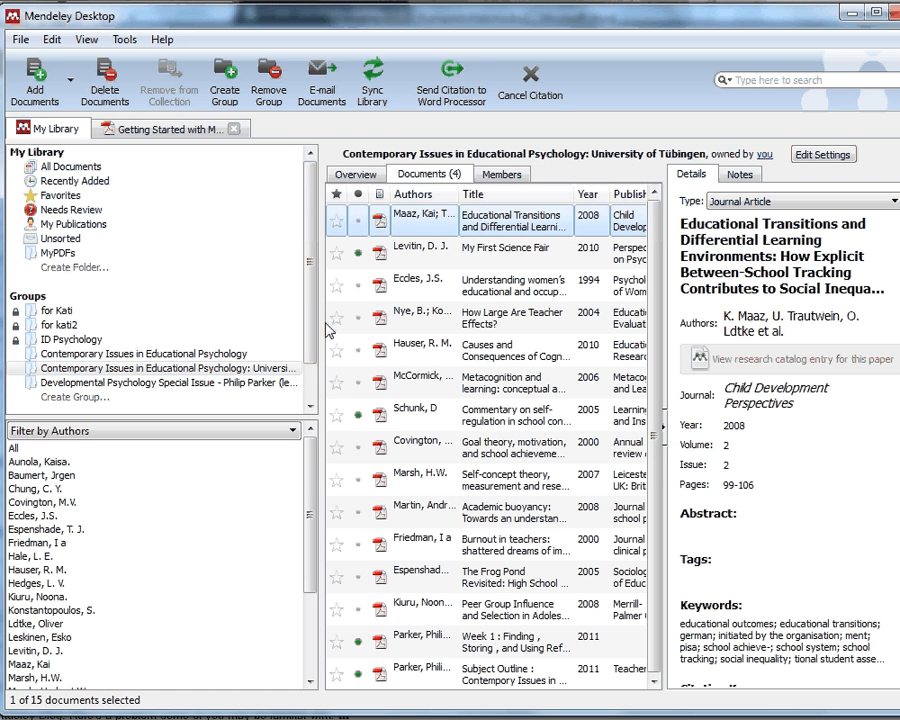
click(440, 98)
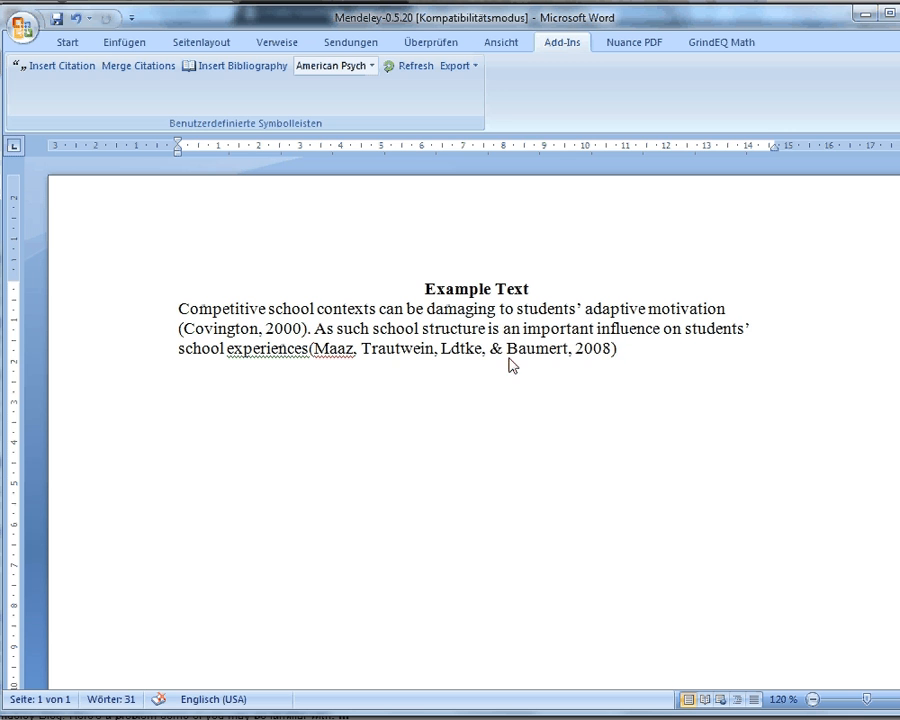
Insert a space before the second citation and a period after it.
click(307, 350)
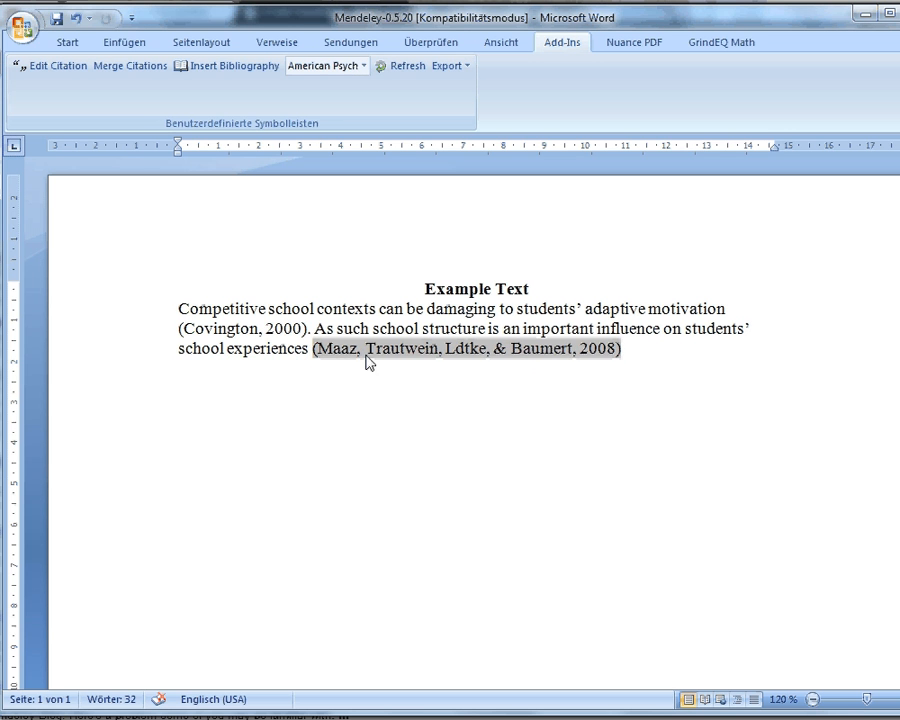
click(636, 360)
text(.)
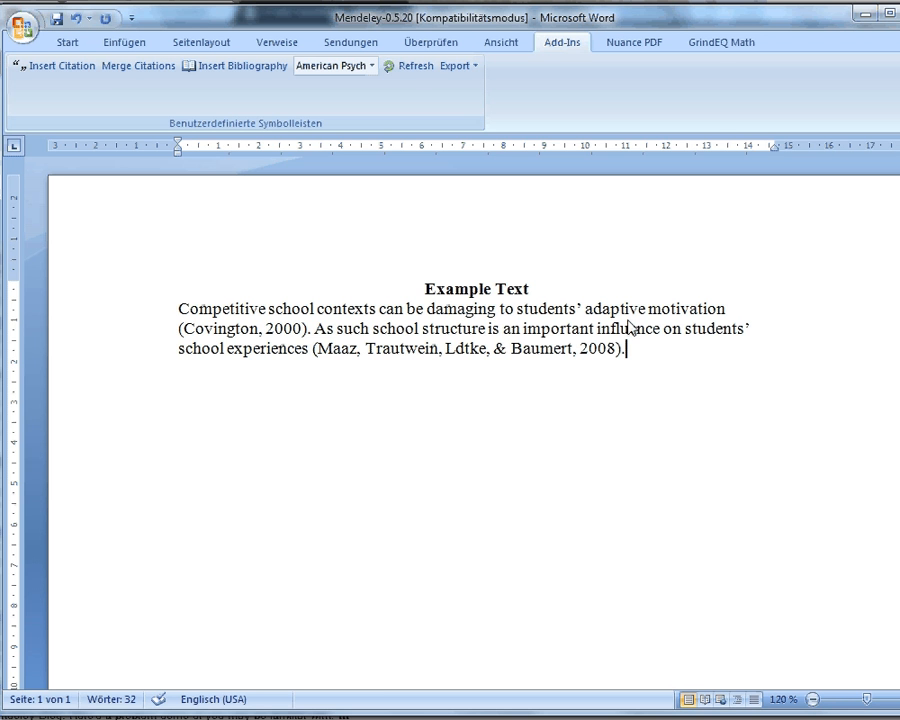
Insert a bibliography below the paragraph, separated by a blank line, and refresh the references.
key(Return)
key(Return)
click(247, 66)
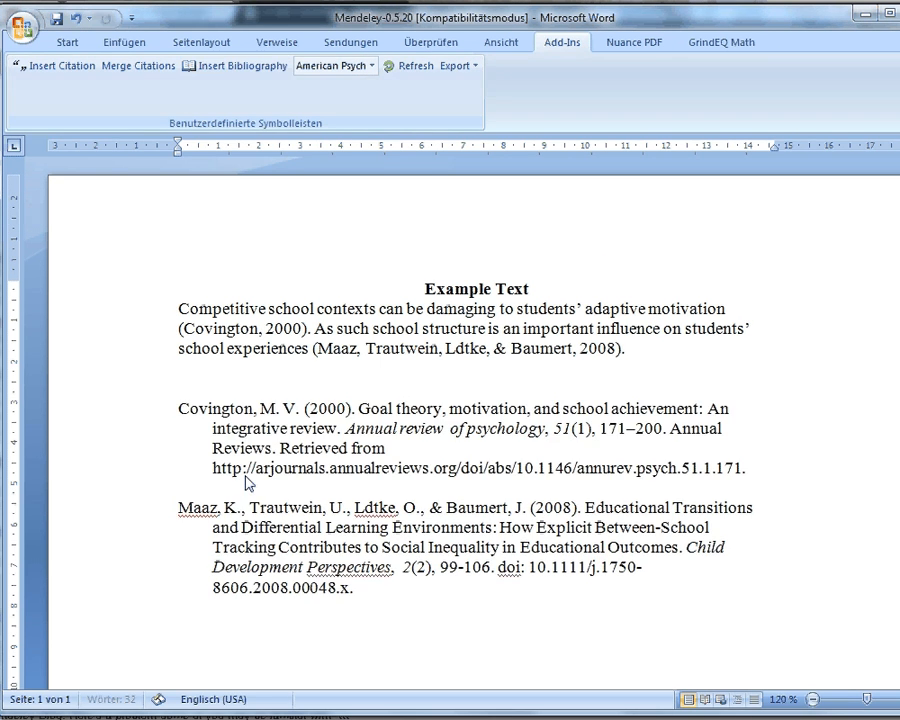
click(345, 428)
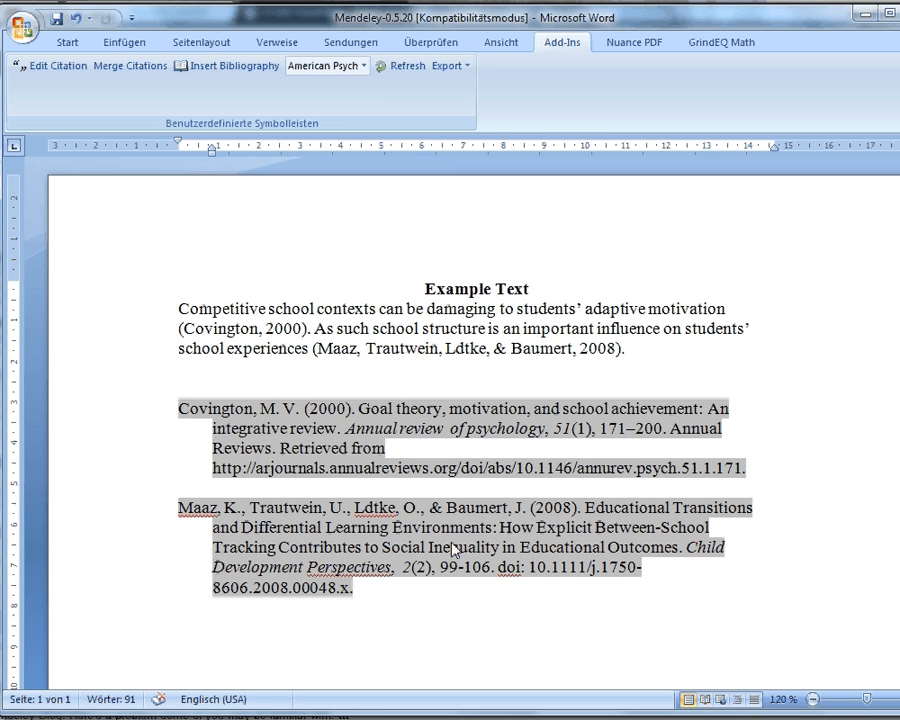
click(390, 68)
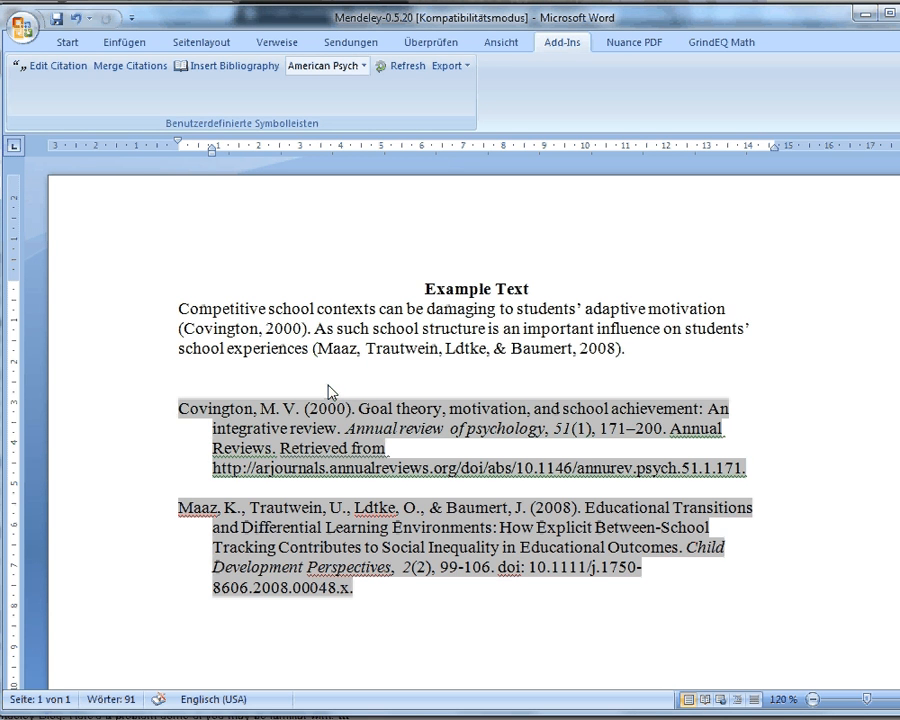
Examine the two in-text citations and the matching bibliography entries, including the retrieval address in the first entry.
click(334, 357)
click(252, 330)
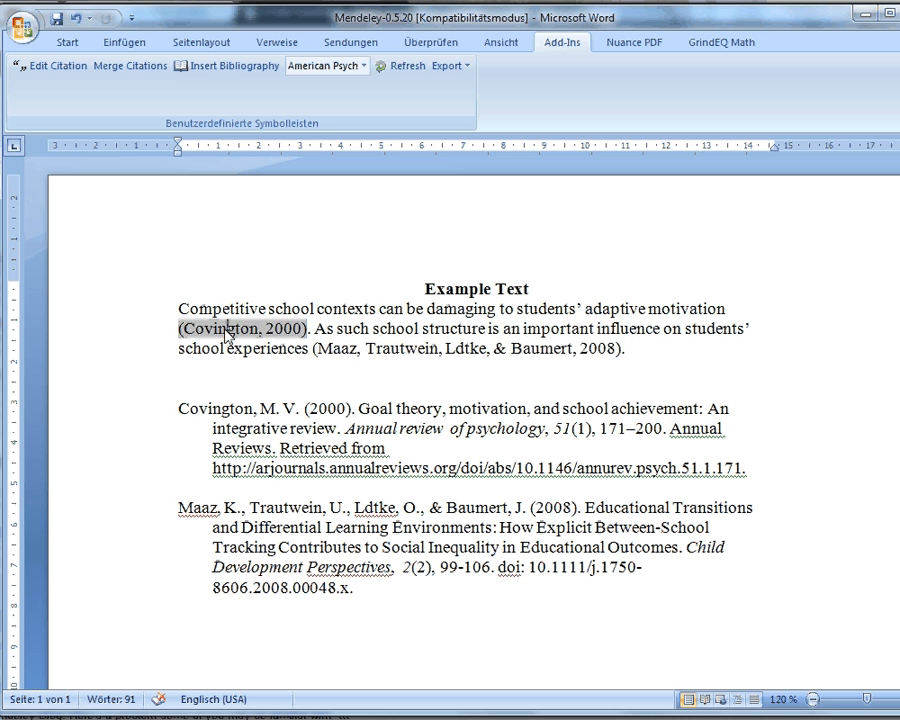
click(362, 355)
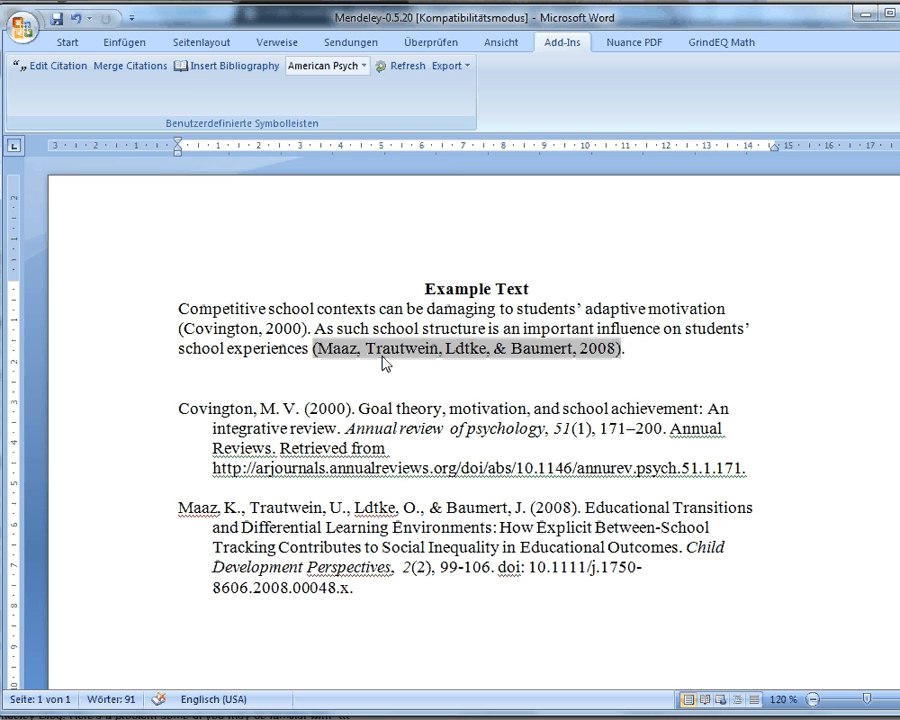
click(243, 331)
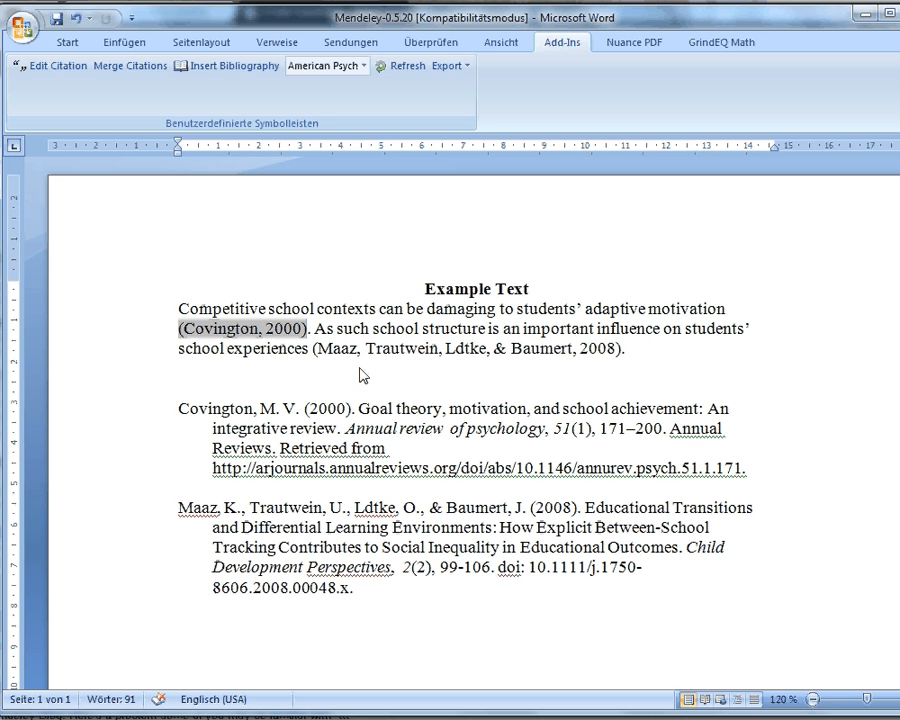
click(318, 428)
click(242, 334)
click(274, 449)
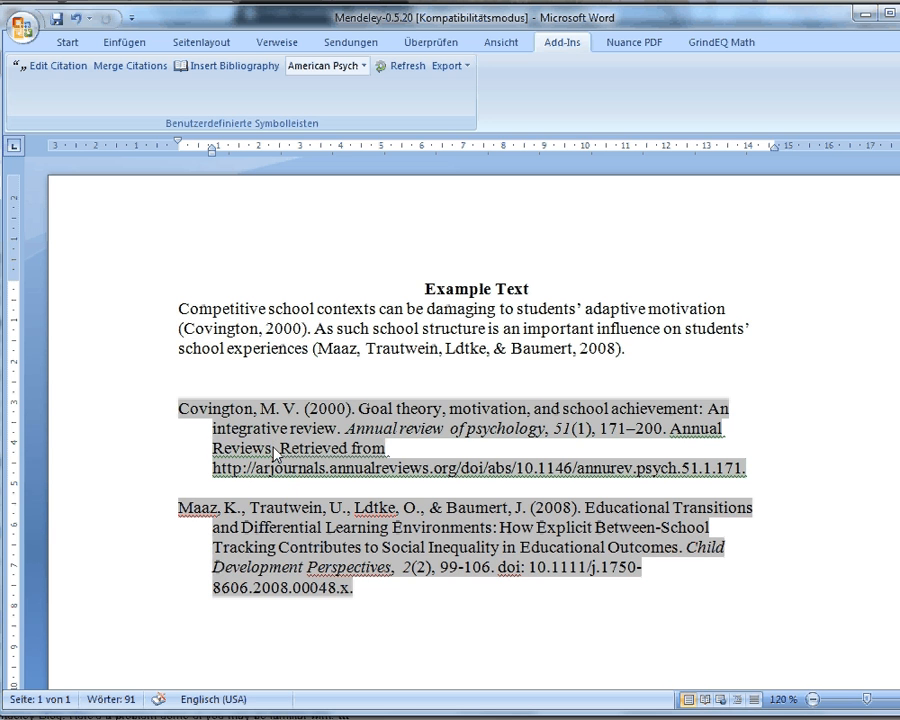
text(.)
drag(281, 454, 760, 487)
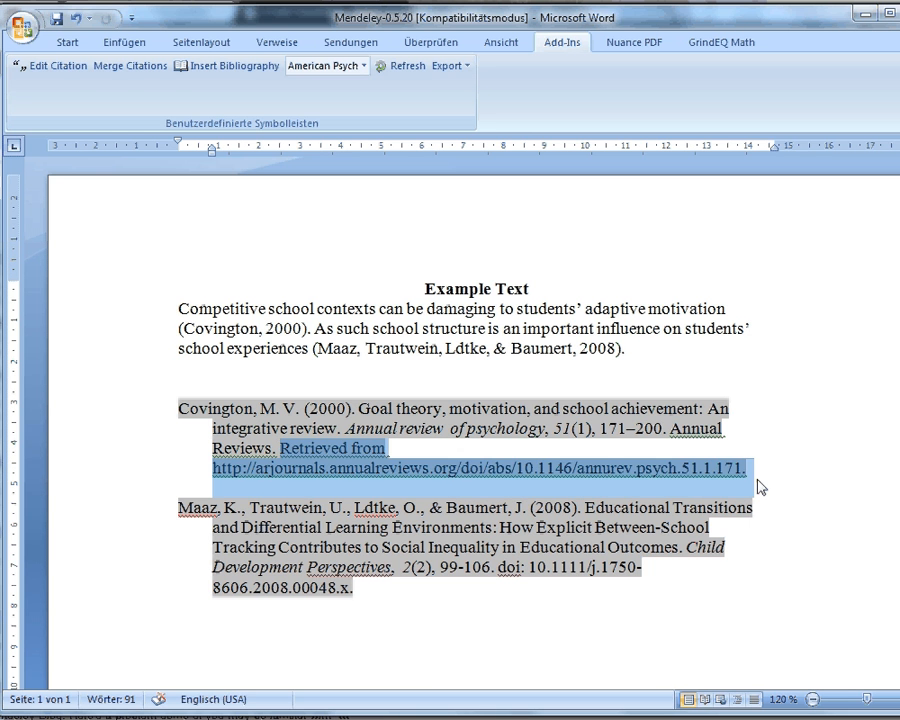
click(576, 436)
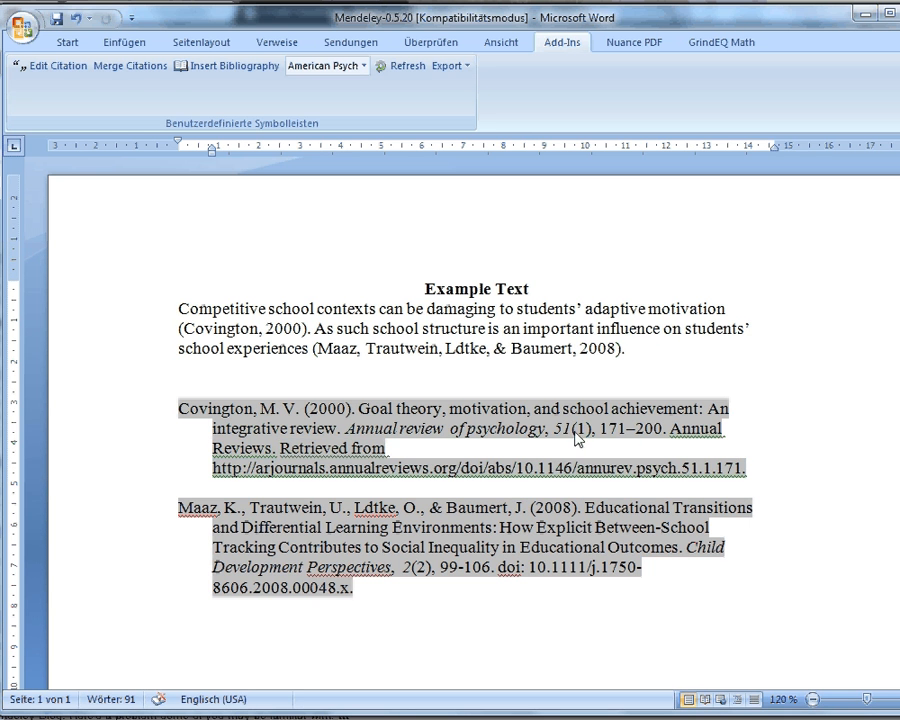
Show the available options for exporting the document with its citations.
click(466, 68)
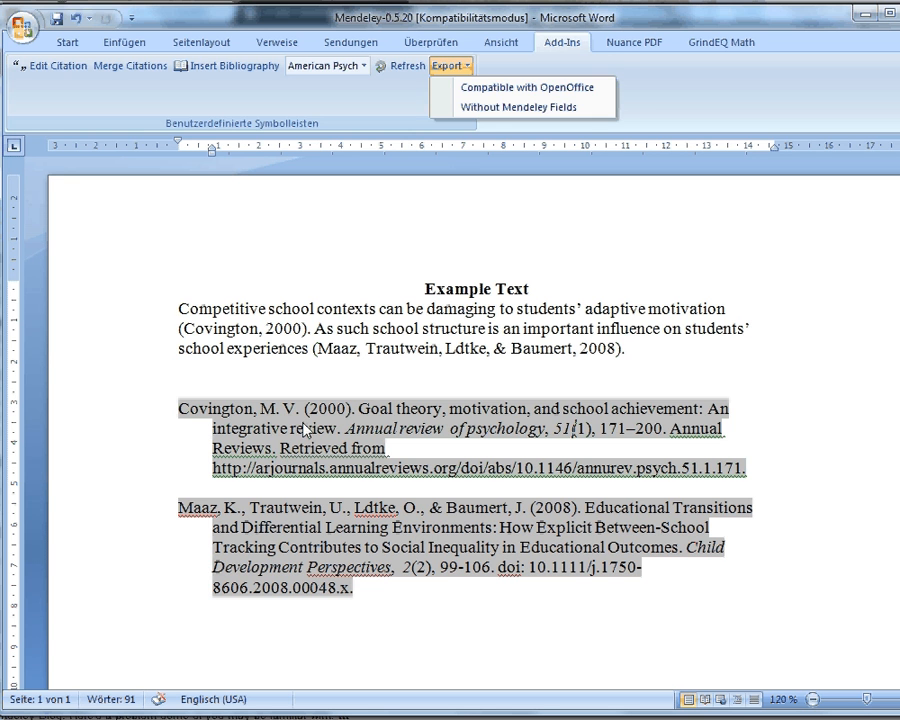
Close the export options and create a new blank document.
click(237, 410)
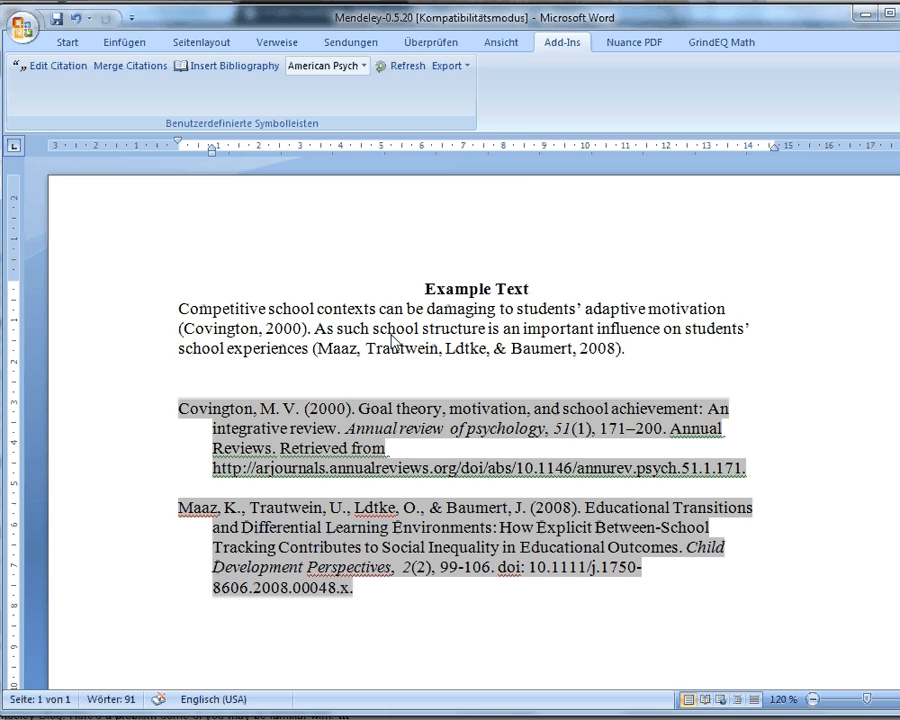
click(20, 25)
click(60, 60)
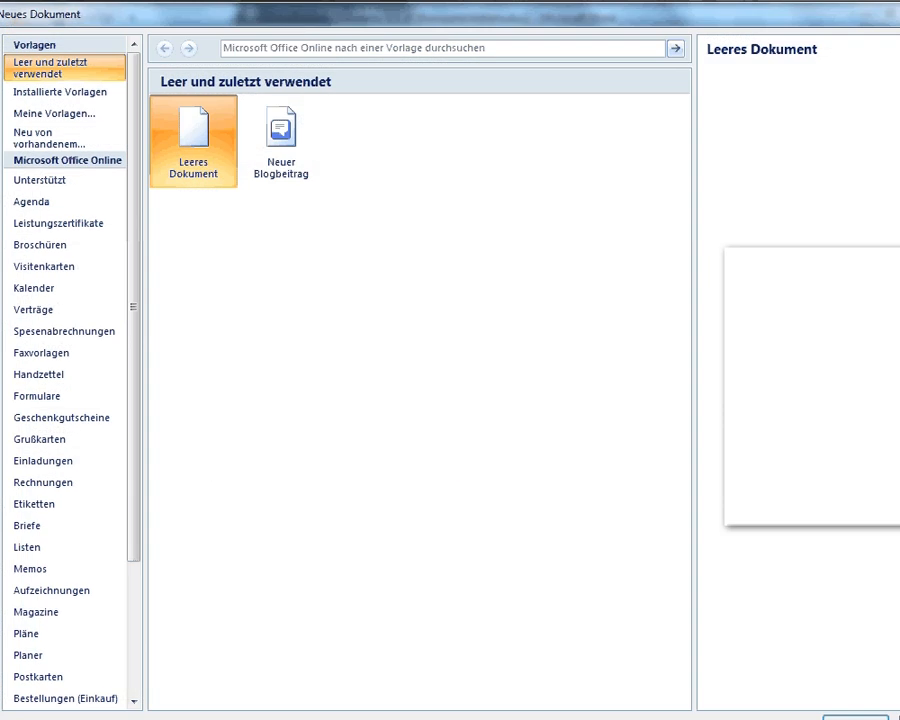
click(852, 717)
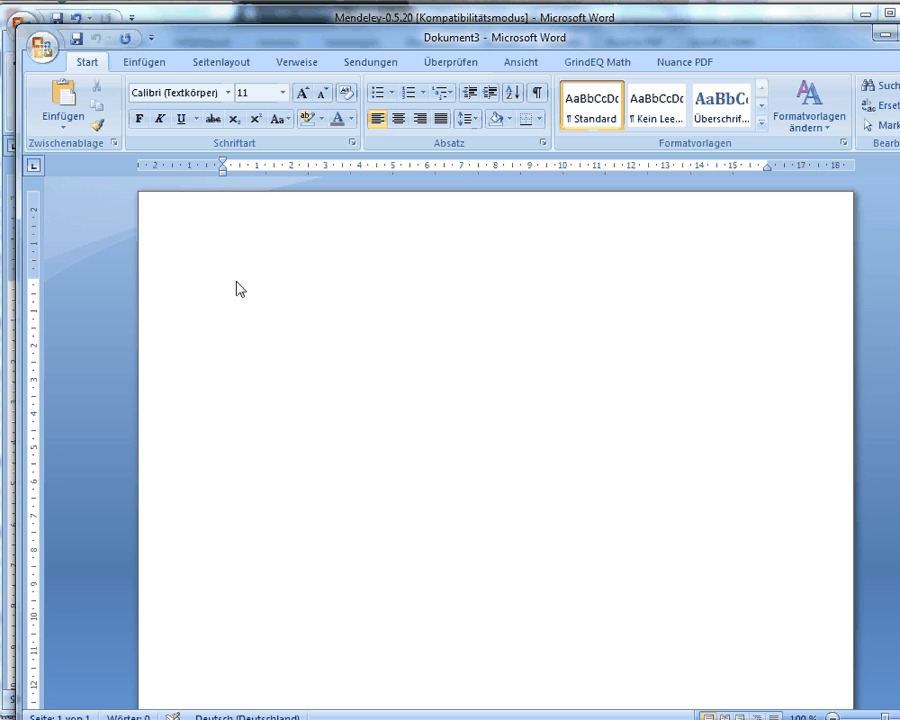
Write "Education is important" followed by a plain-text author-year citation in parentheses with the year 2001.
text(Educationa is impo)
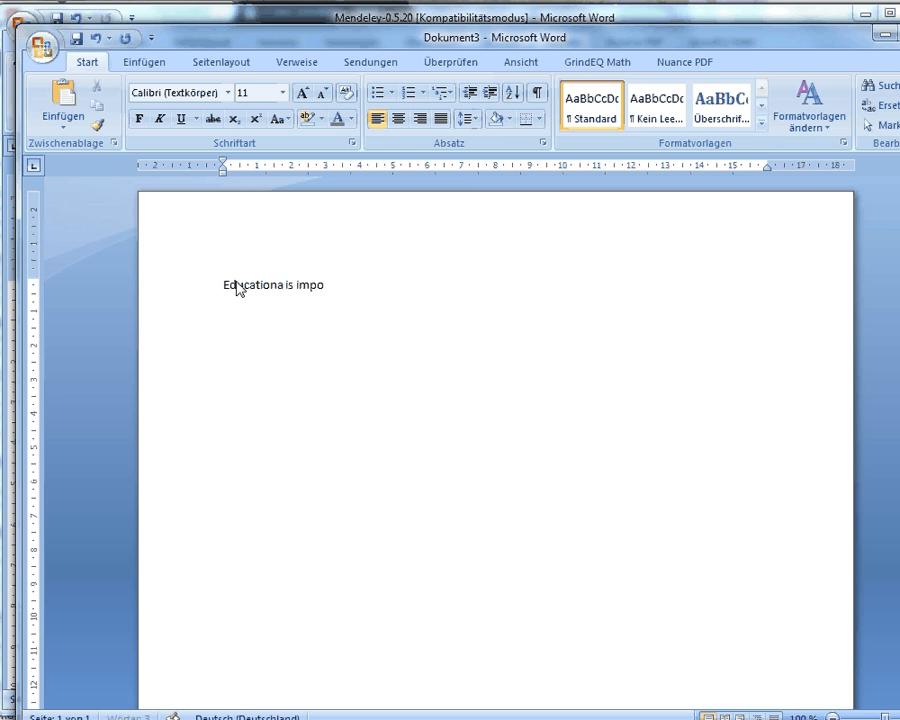
text(rtant (Covingt)
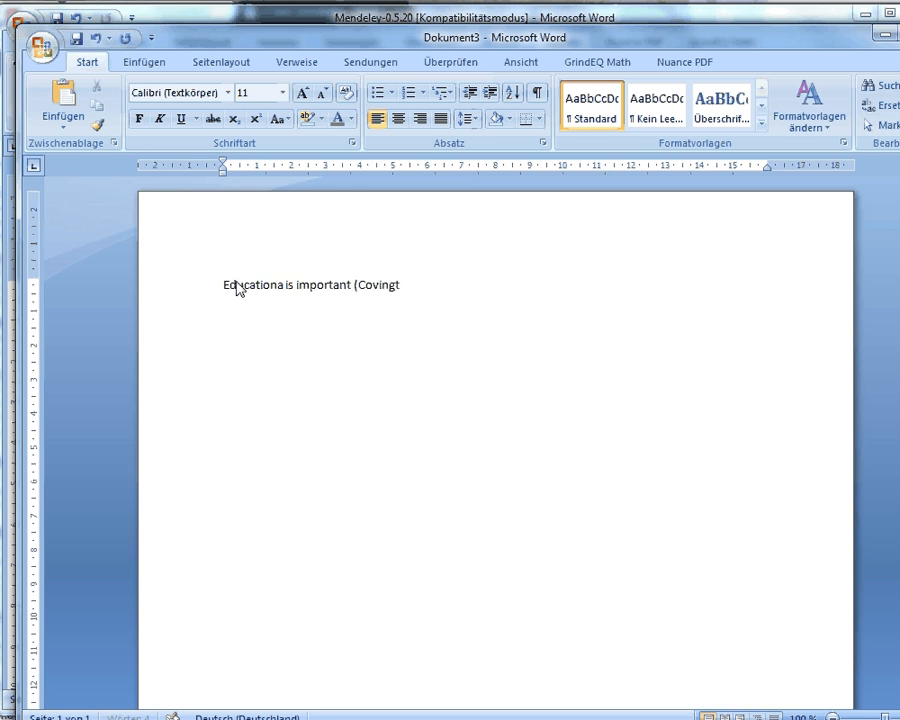
text(on, 2001))
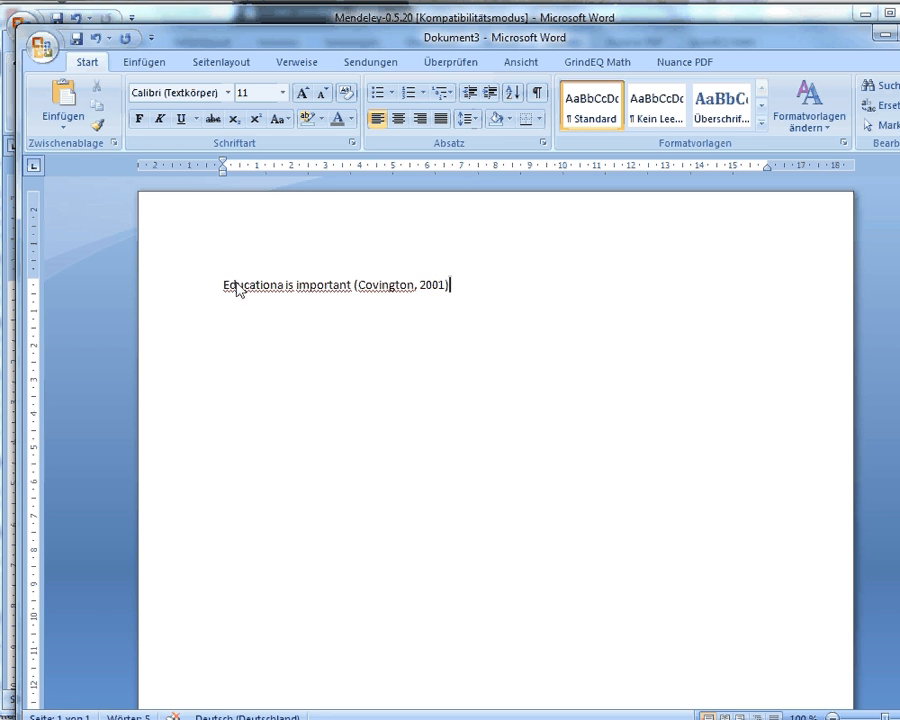
click(284, 286)
text(l)
key(BackSpace)
key(BackSpace)
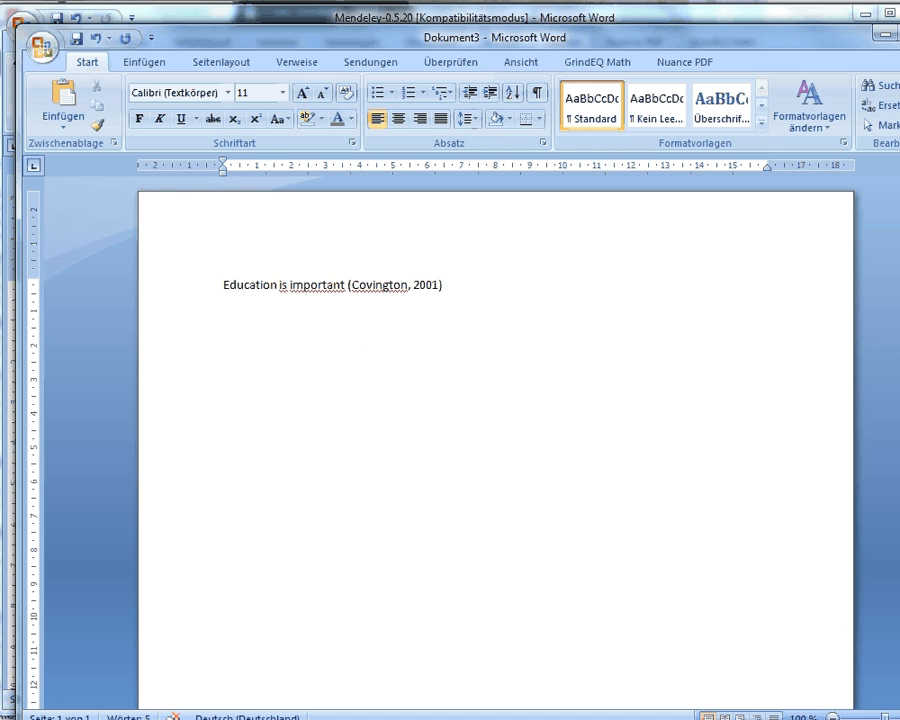
Switch to Mendeley Desktop and copy the citation of the 2000 article "Goal theory, motivation, and school achievement: An integrative review".
key(alt+Tab)
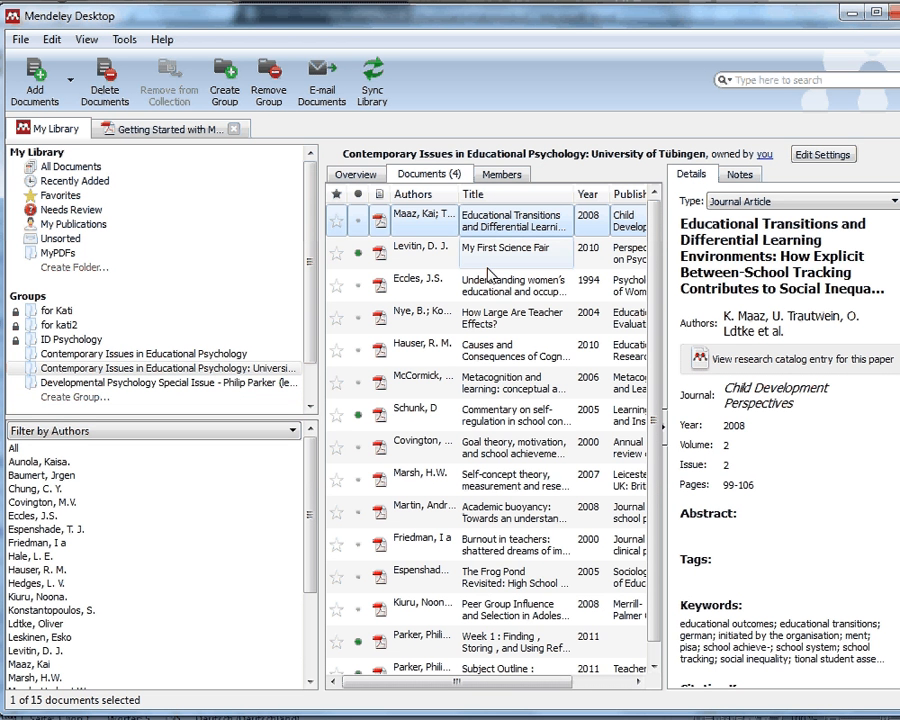
click(418, 453)
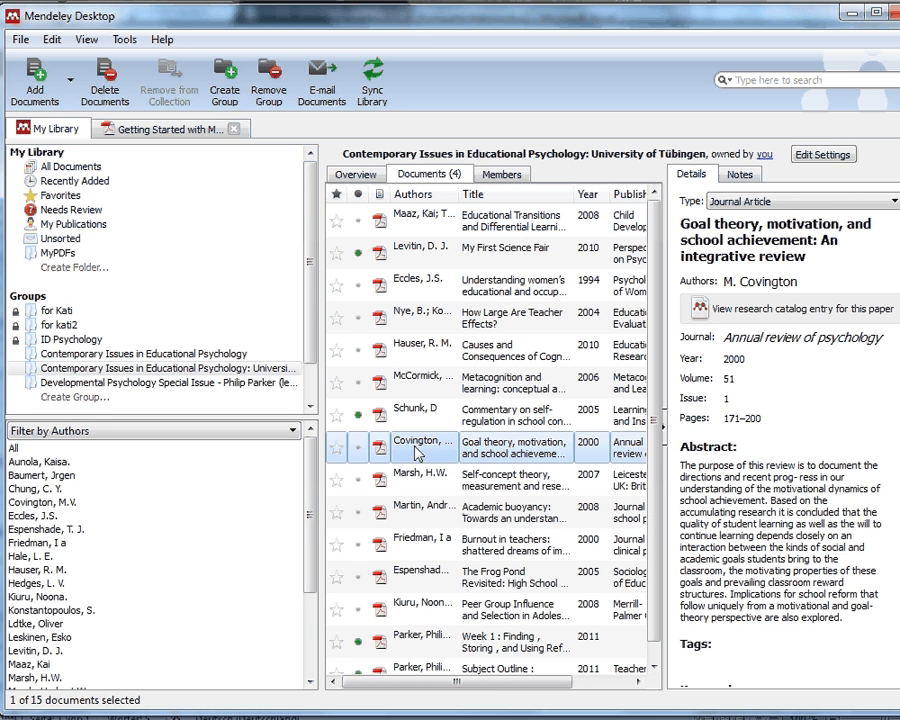
right_click(417, 445)
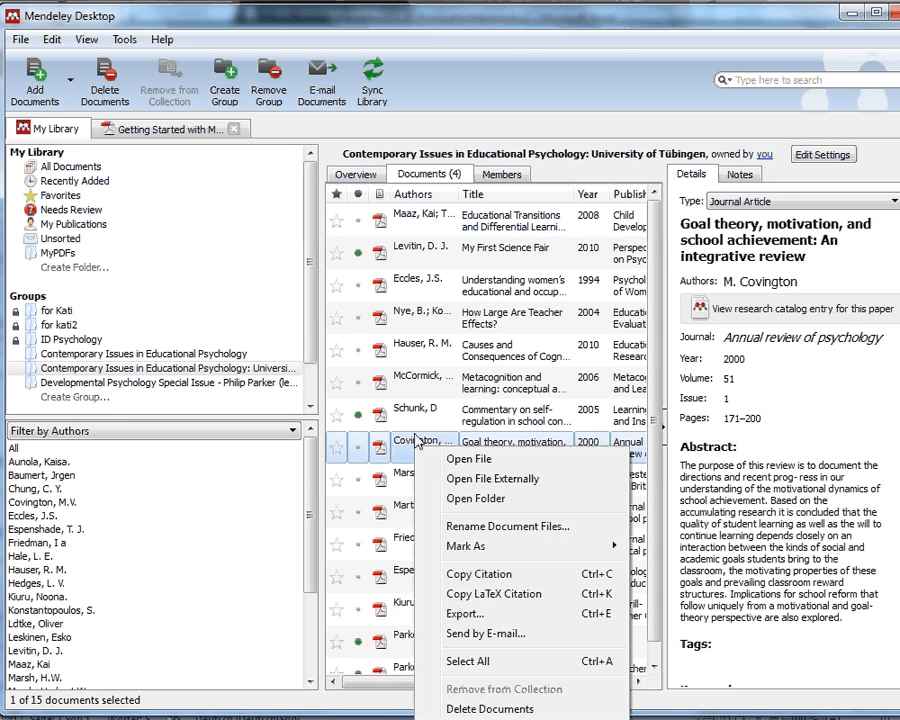
click(486, 576)
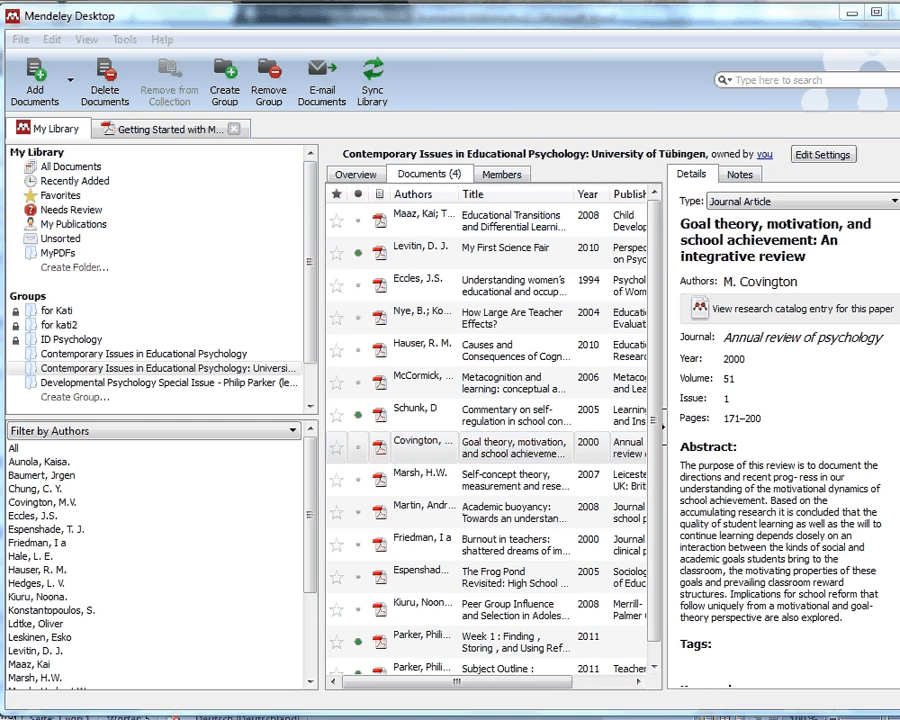
Return to the new Word document, add the heading "Reference List" below the sentence, and paste the copied citation under it.
key(alt+Tab)
click(473, 291)
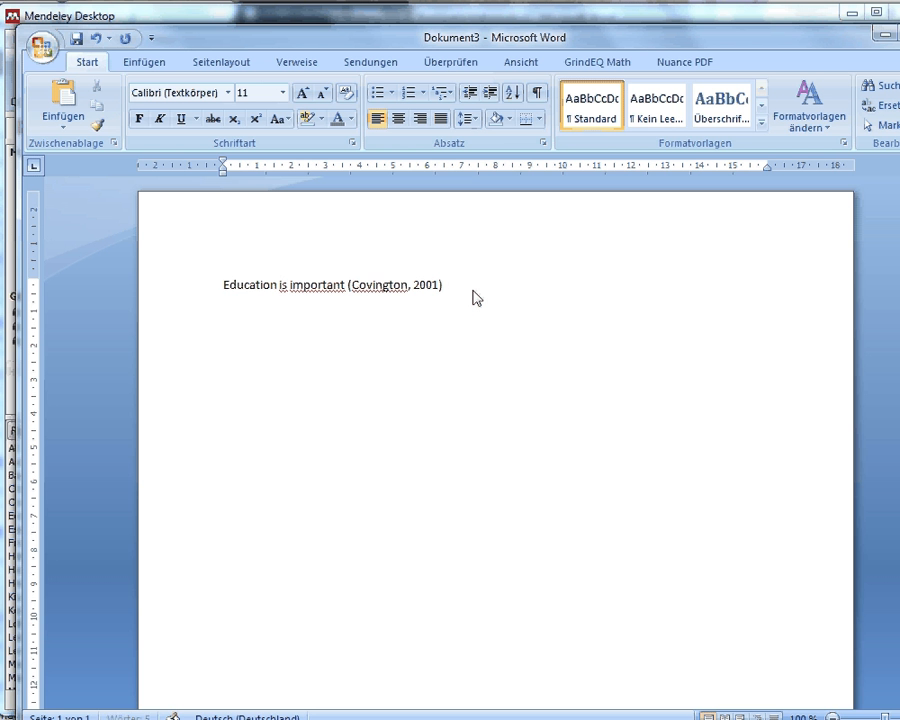
key(Return)
key(Return)
text(References)
key(BackSpace)
text(List)
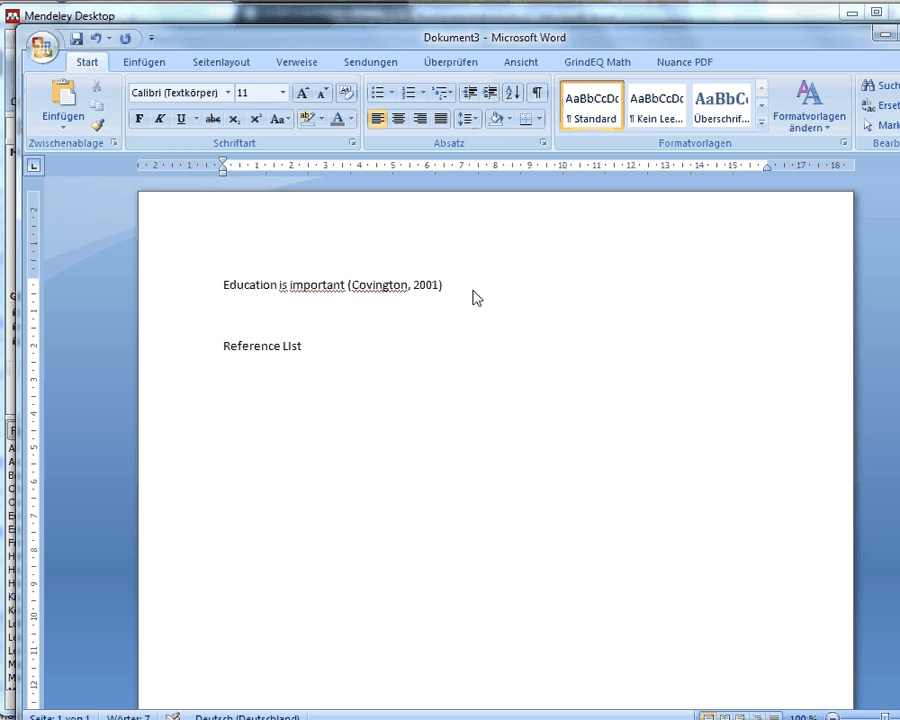
key(Return)
text(Covington, M. V. (2000). Goal theory, motivation, and school achievement:  An integrative review. Annual review of psychology, 51(1), 171–200. Annual Reviews. Retrieved from http://arjournals.annualreviews.org/doi/abs/10.1146/annurev.psych.51.1.171.)
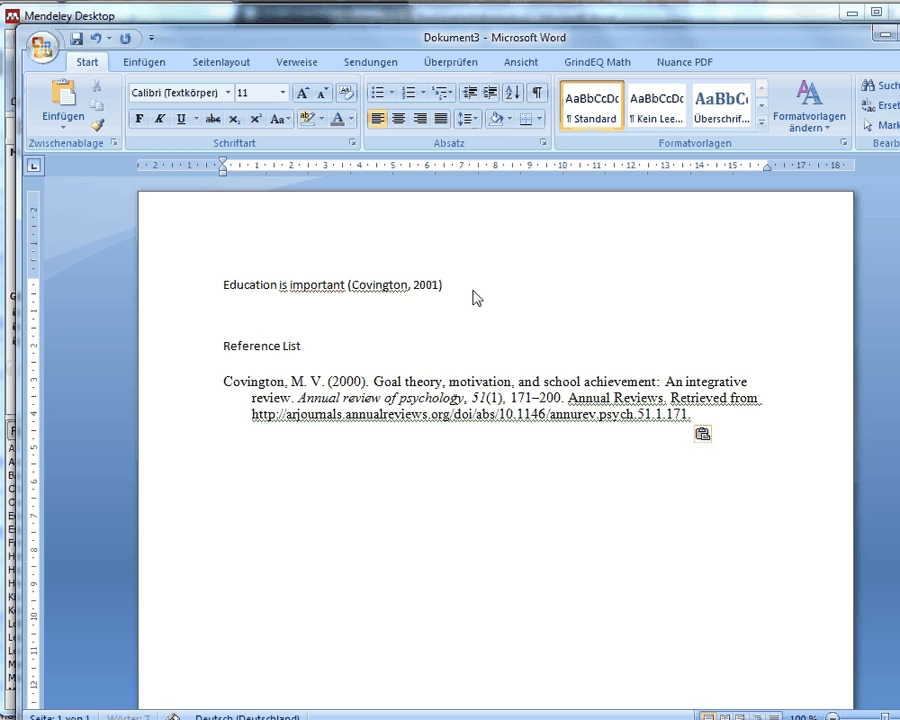
Remove the "Retrieved from" web address and the issue number (1) from the pasted reference, keeping the document open.
click(568, 398)
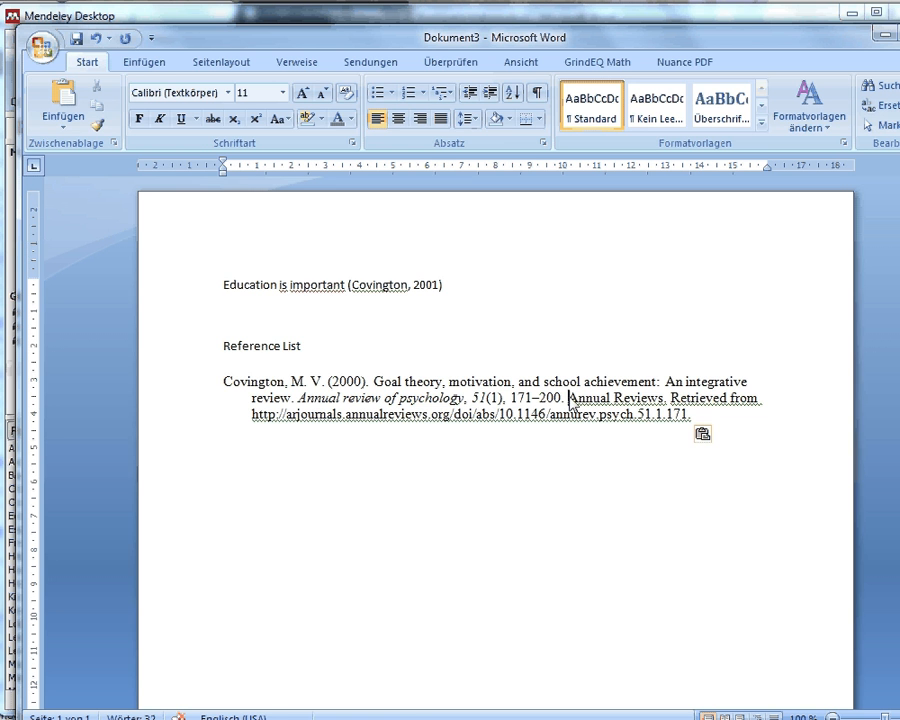
drag(686, 414, 697, 397)
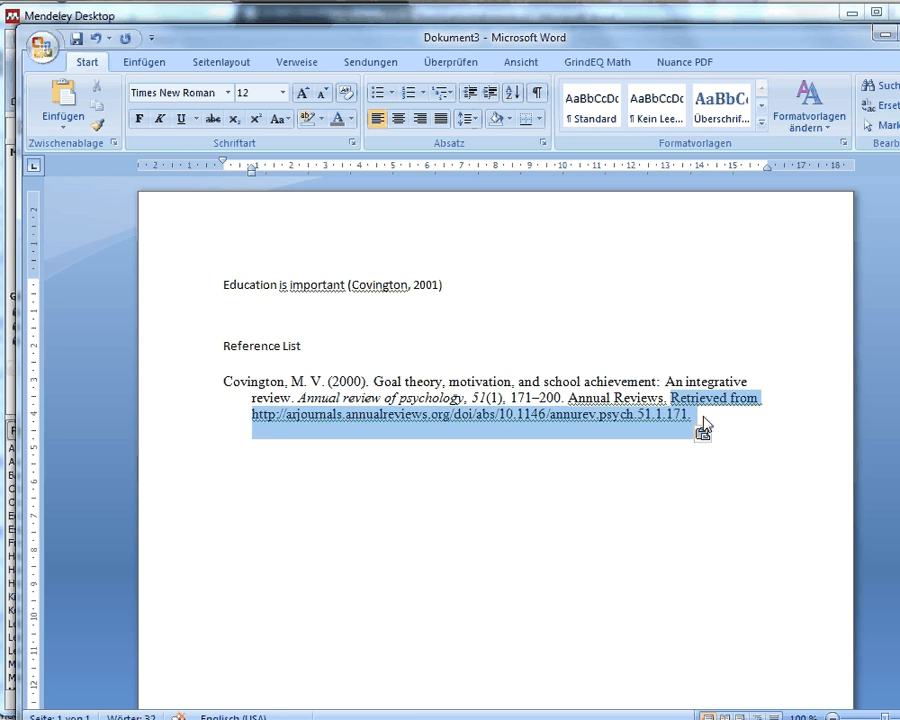
key(Delete)
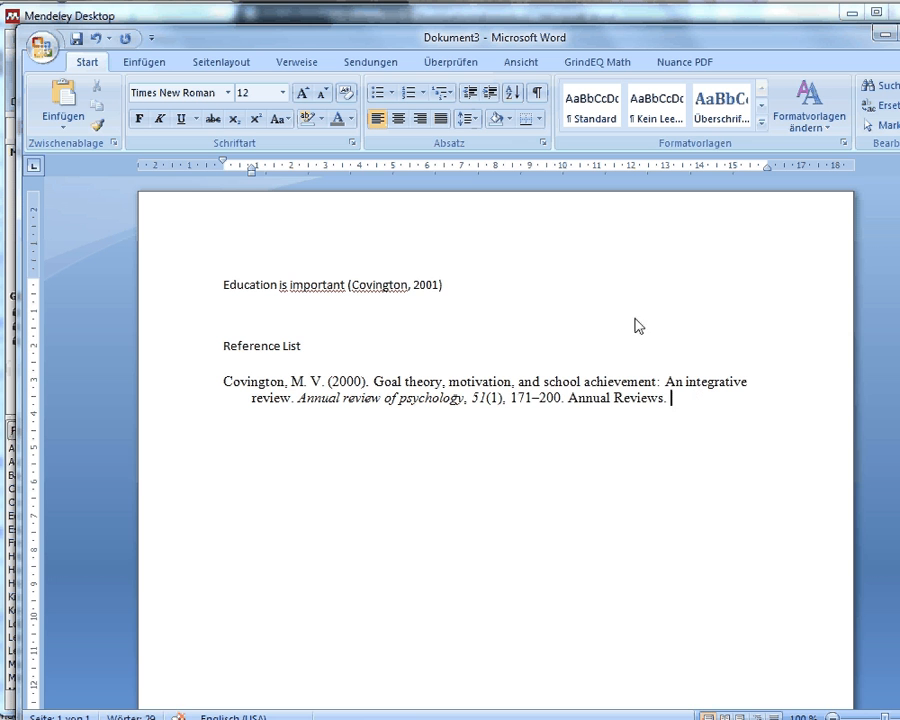
click(502, 399)
key(BackSpace)
key(BackSpace)
key(BackSpace)
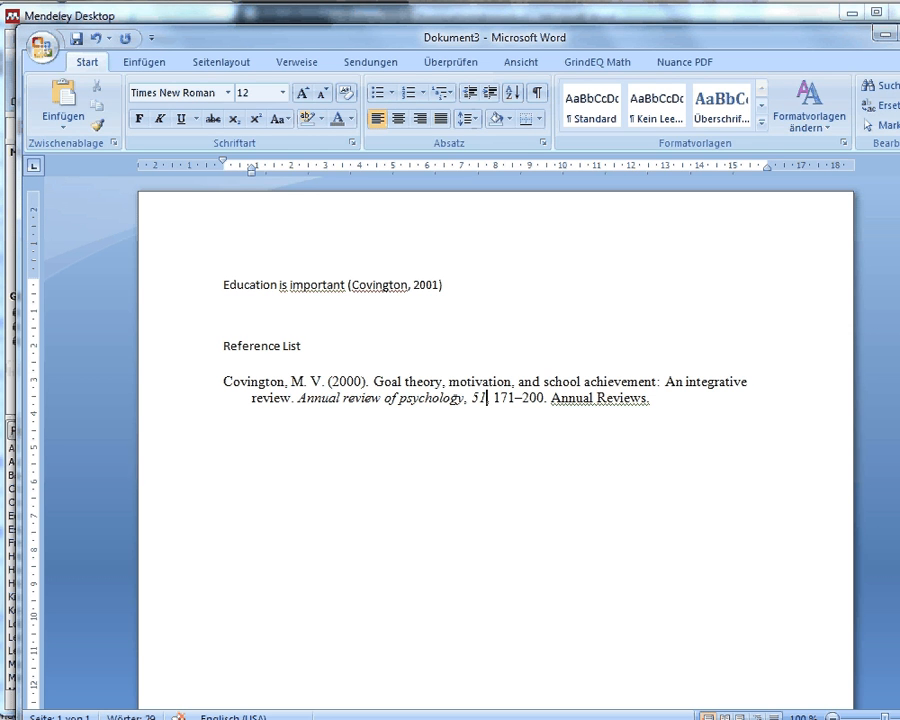
click(899, 34)
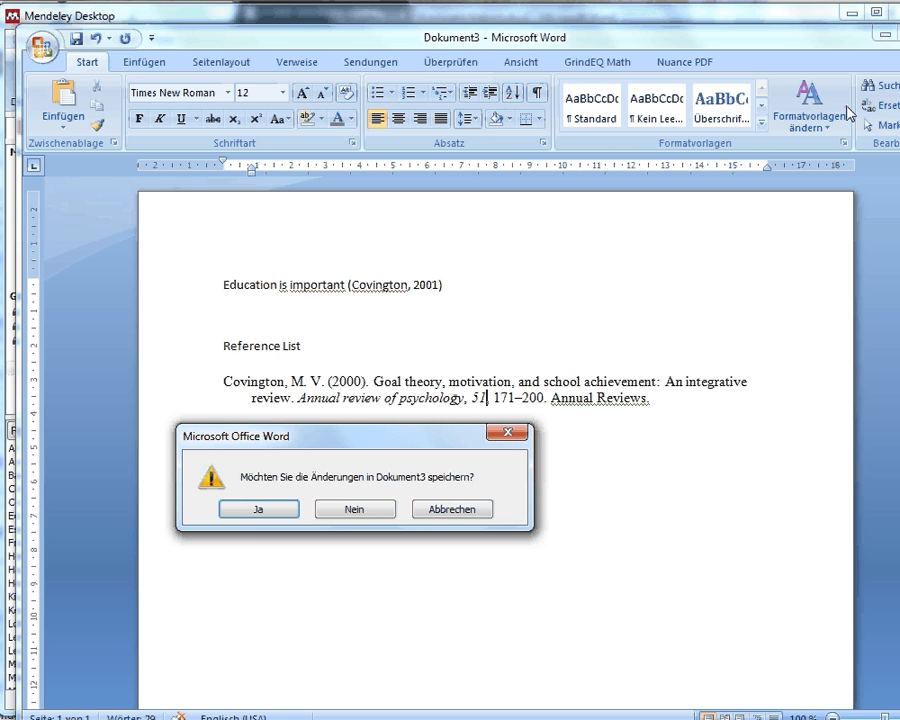
click(446, 514)
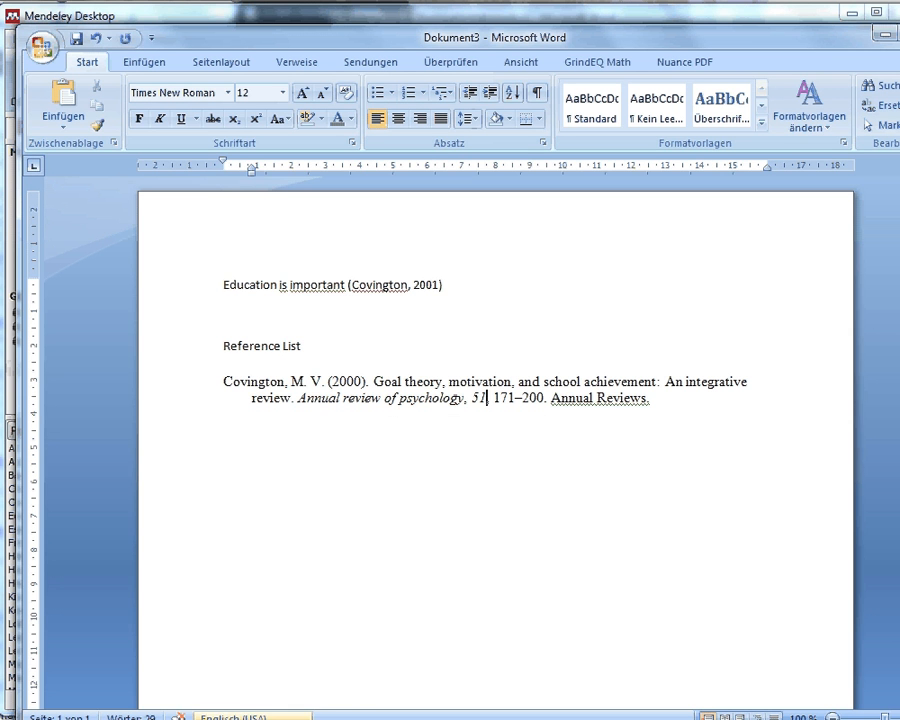
Switch to Mendeley Desktop, review the BibTeX export and syncing options, accept them, and sync the library.
click(195, 718)
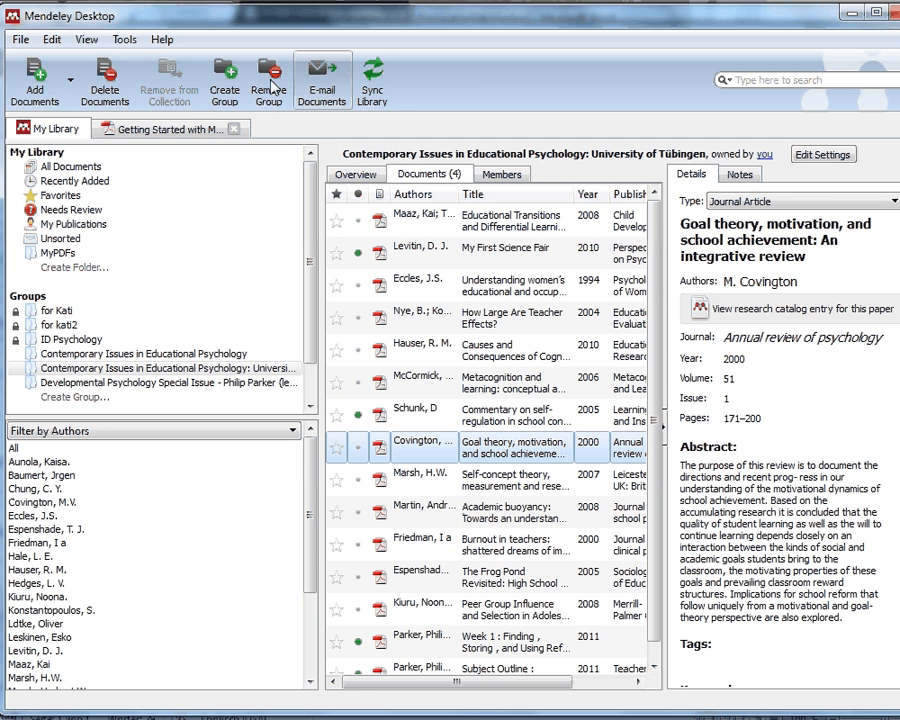
click(125, 40)
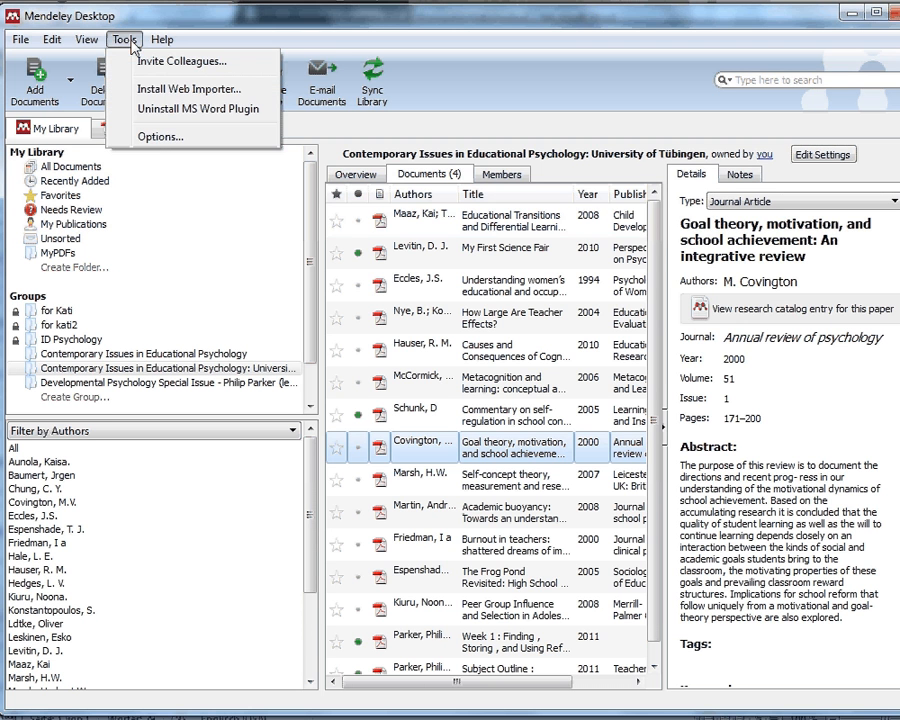
click(155, 137)
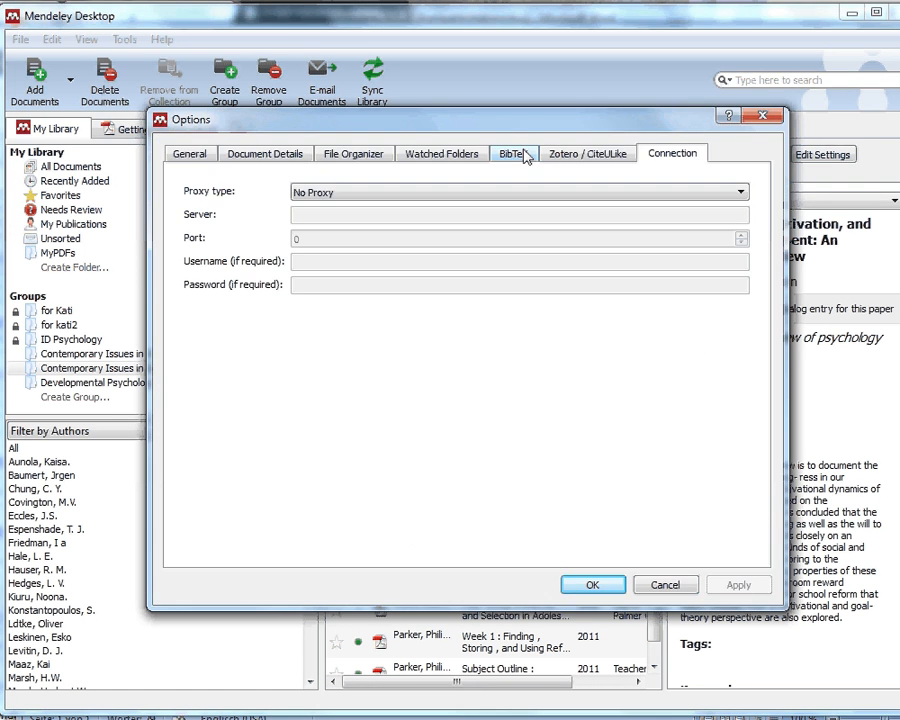
click(514, 156)
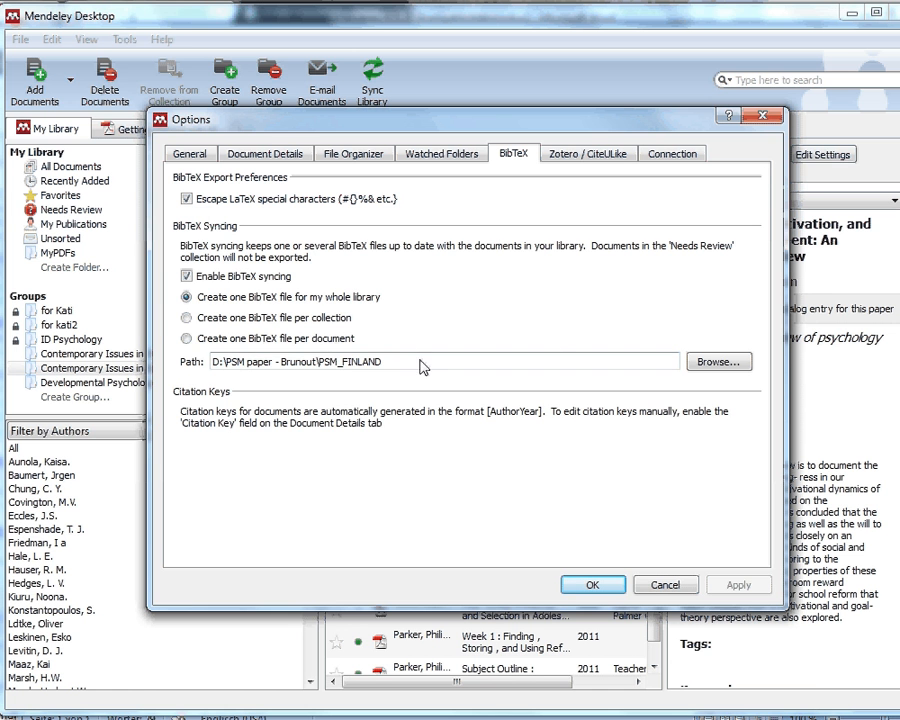
click(604, 587)
click(372, 80)
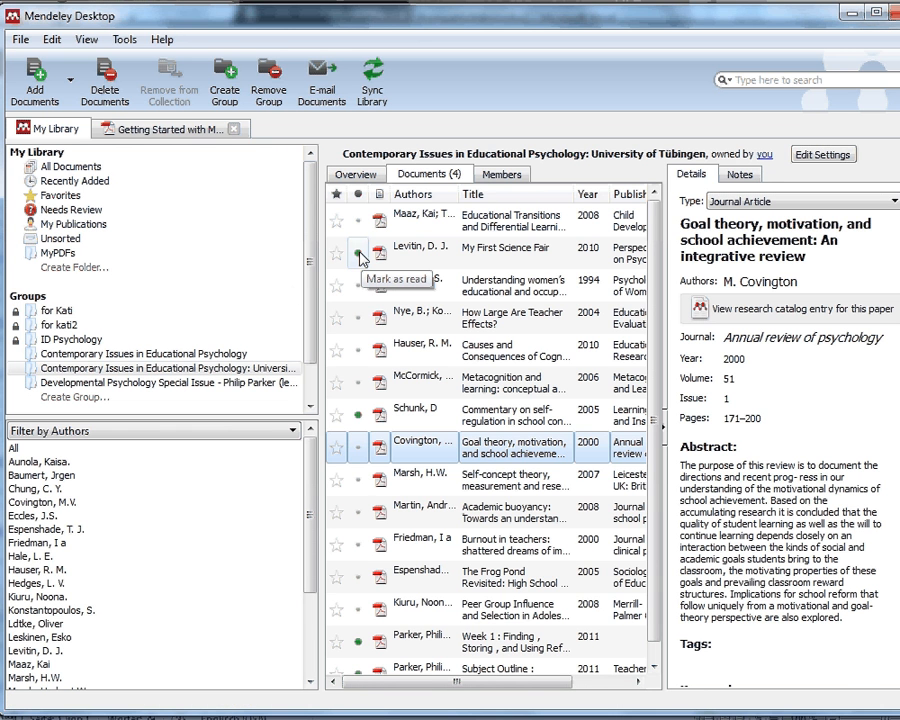
Switch to the Lecture1 document in TeXnicCenter and reposition its window so the editor is in view.
key(alt+Tab)
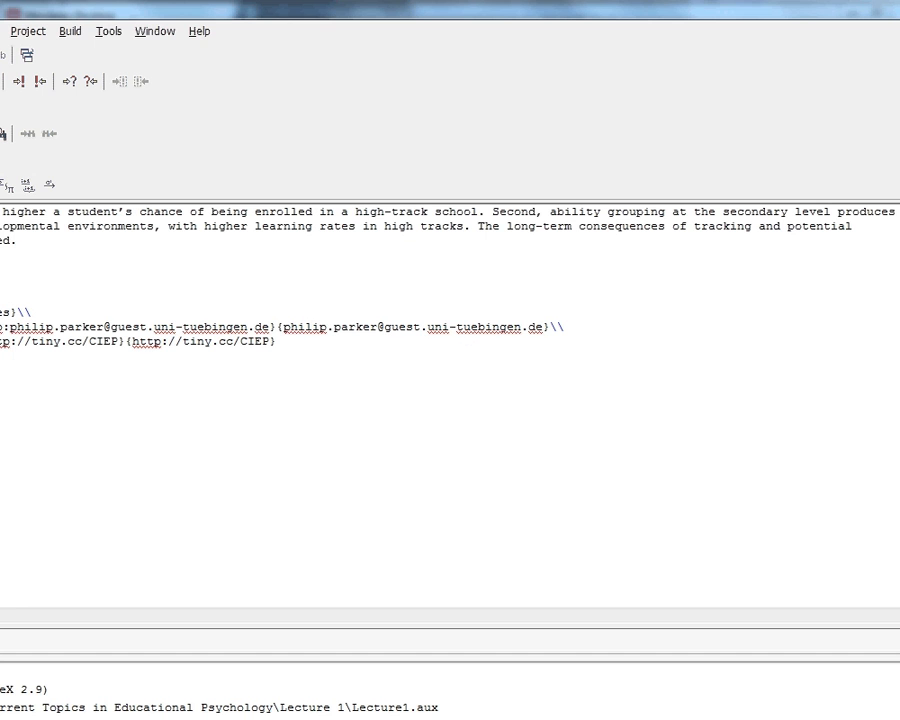
double_click(738, 13)
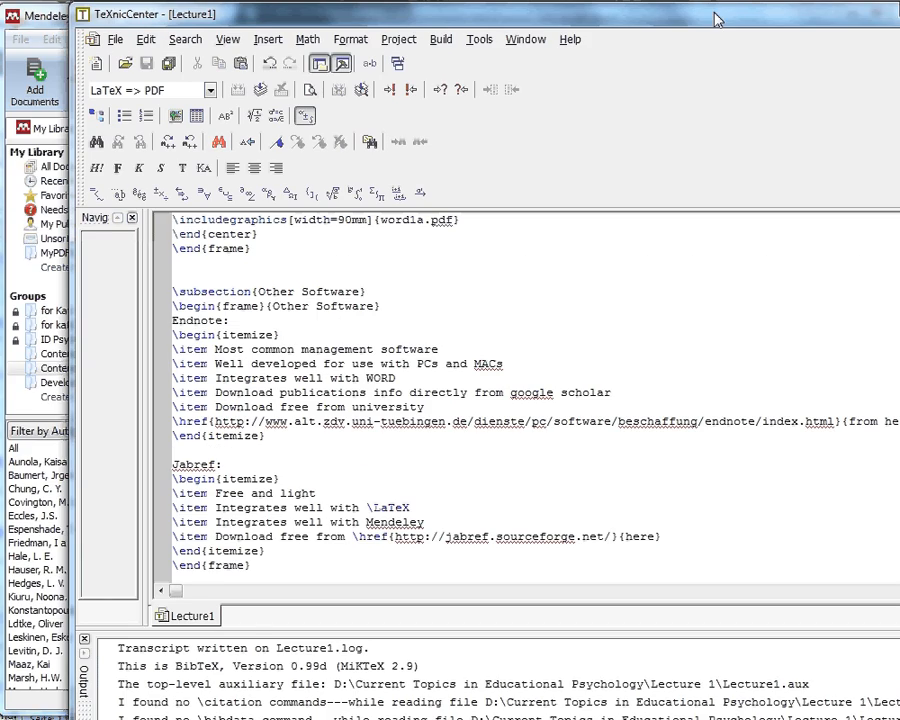
drag(717, 12, 347, 4)
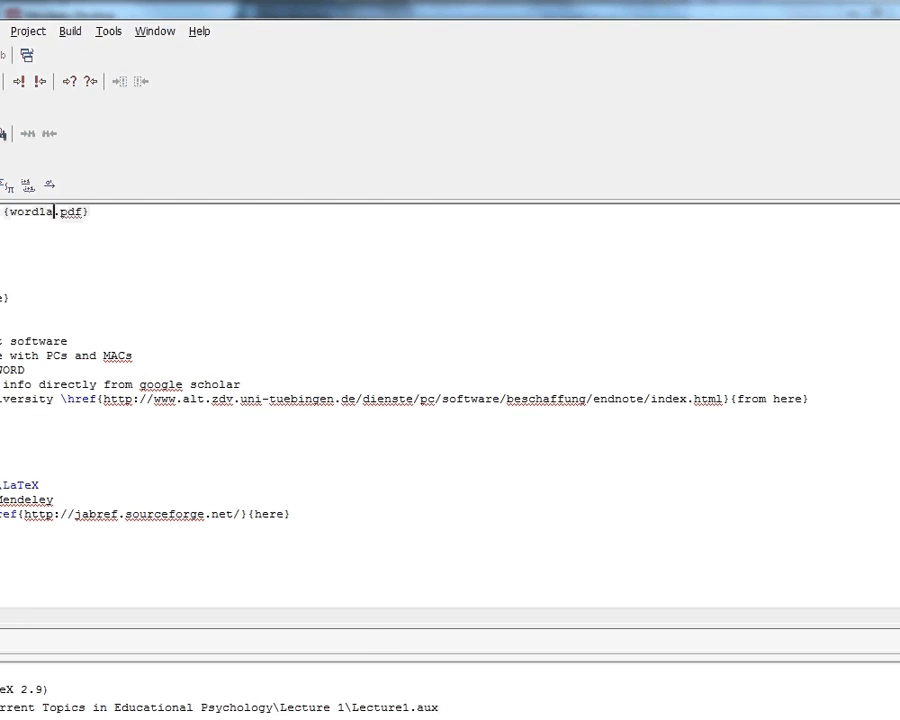
click(899, 5)
drag(691, 13, 640, 18)
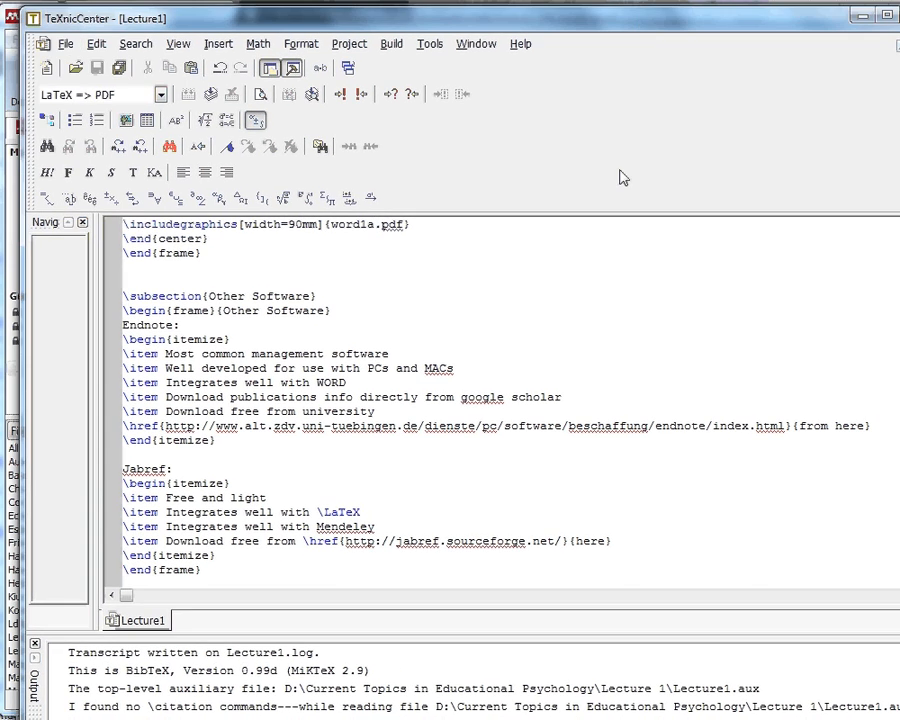
Begin a \cite { command after "are discussed." at the end of the quotation near the document's end.
scroll(468, 277, down, 15)
scroll(468, 333, down, 3)
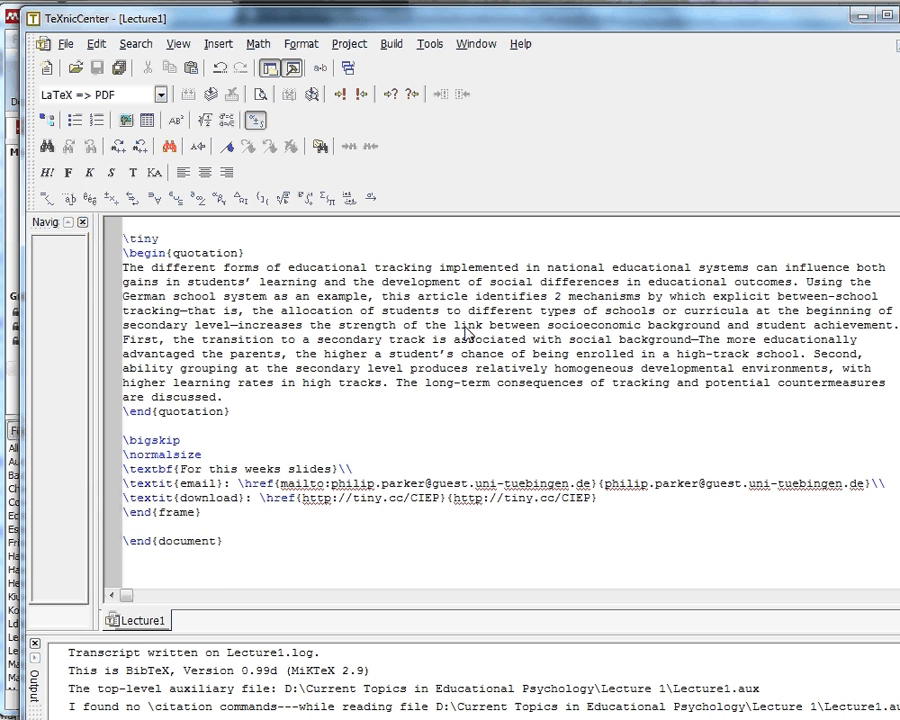
click(268, 356)
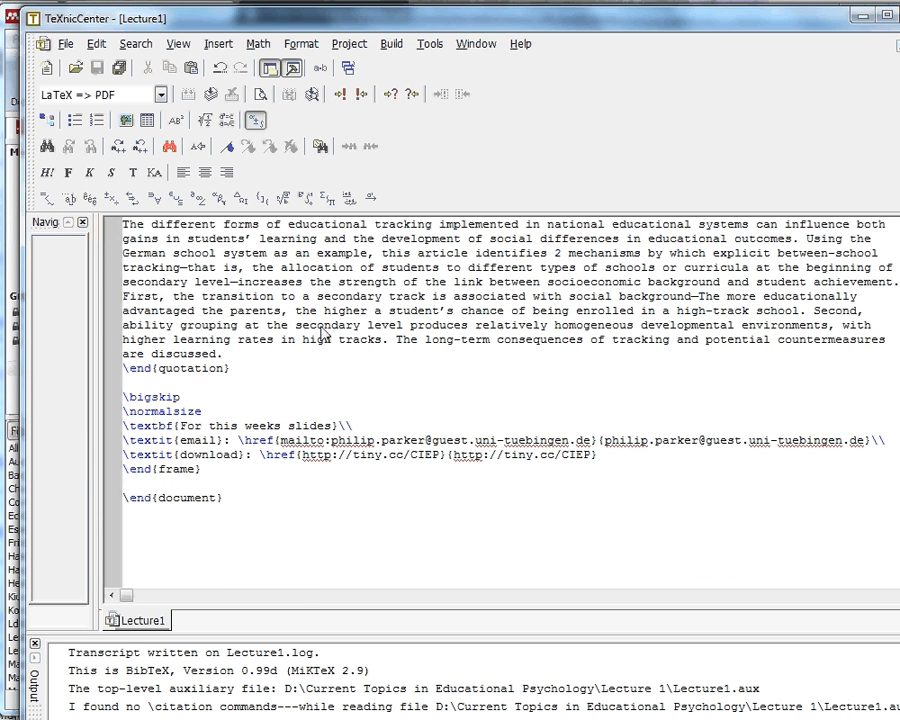
text(\)
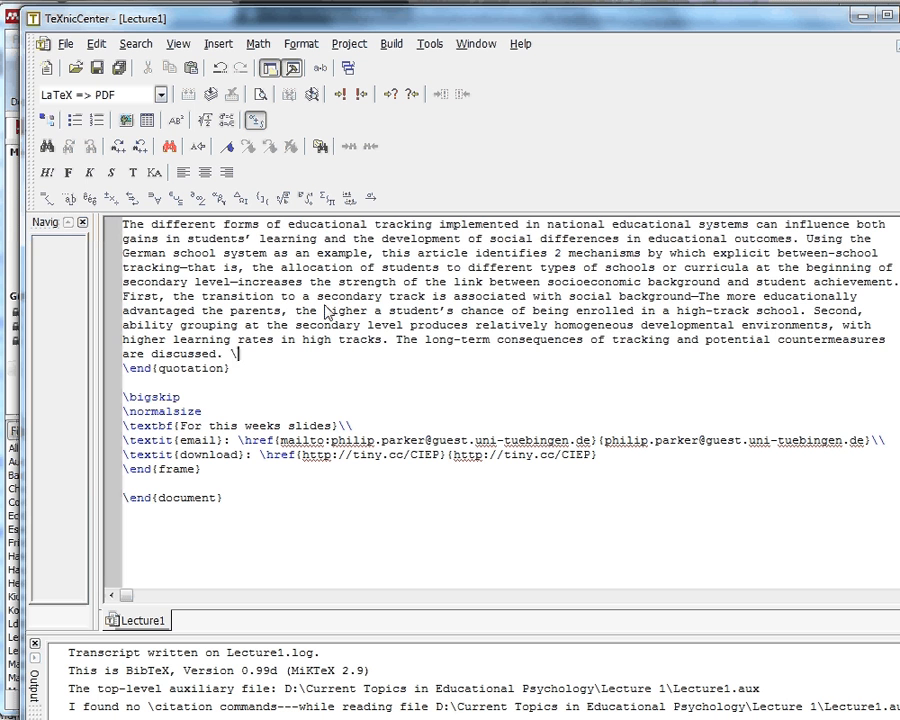
text(cite {)
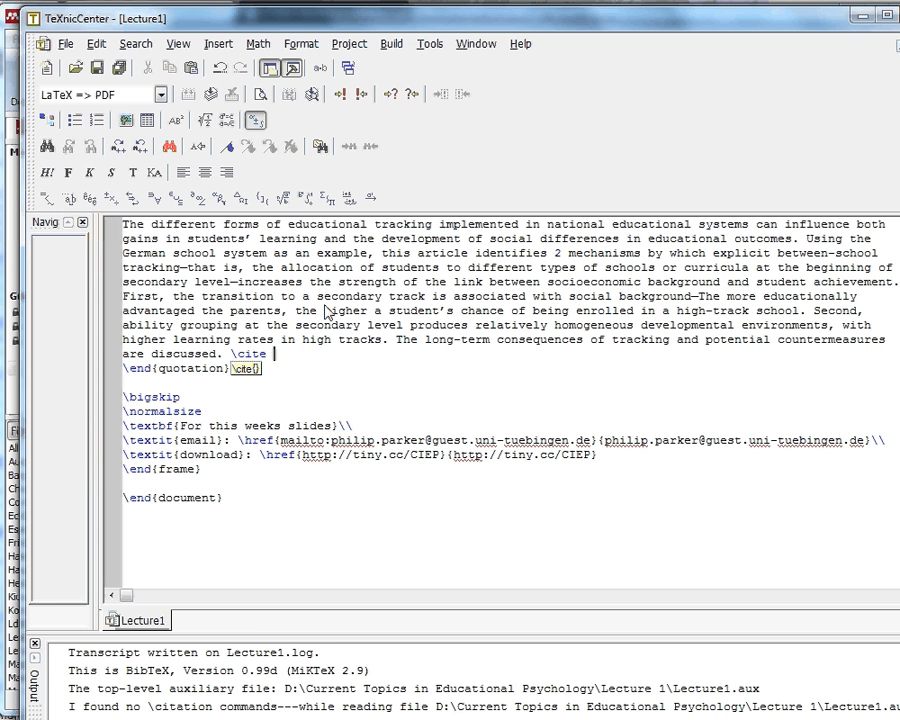
key(BackSpace)
key(BackSpace)
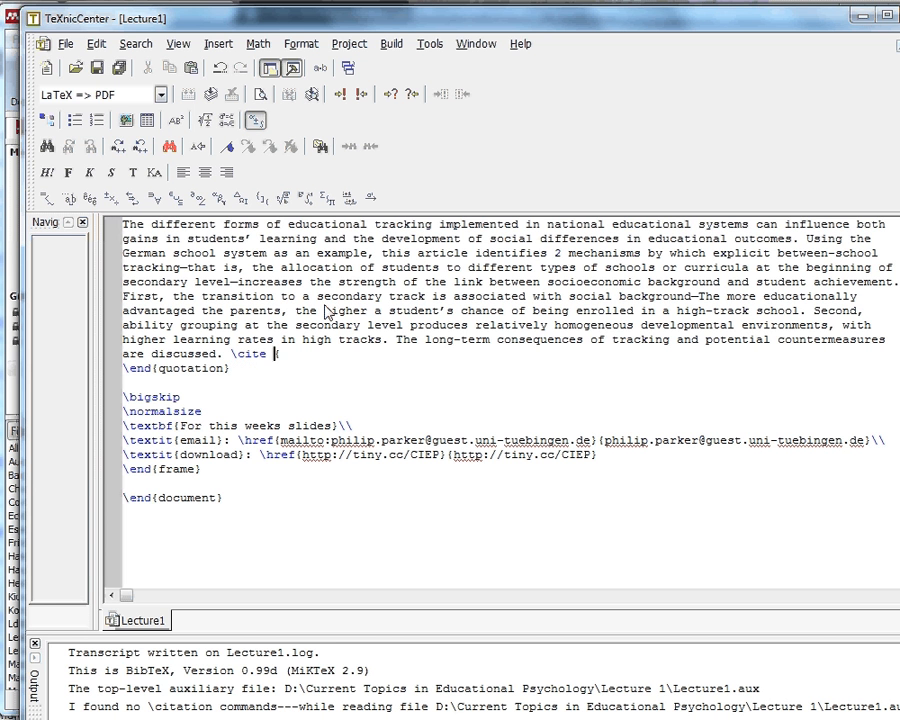
text({)
Delete the unfinished \cite command from the end of the quotation.
key(BackSpace)
key(BackSpace)
key(BackSpace)
key(BackSpace)
key(BackSpace)
key(BackSpace)
key(BackSpace)
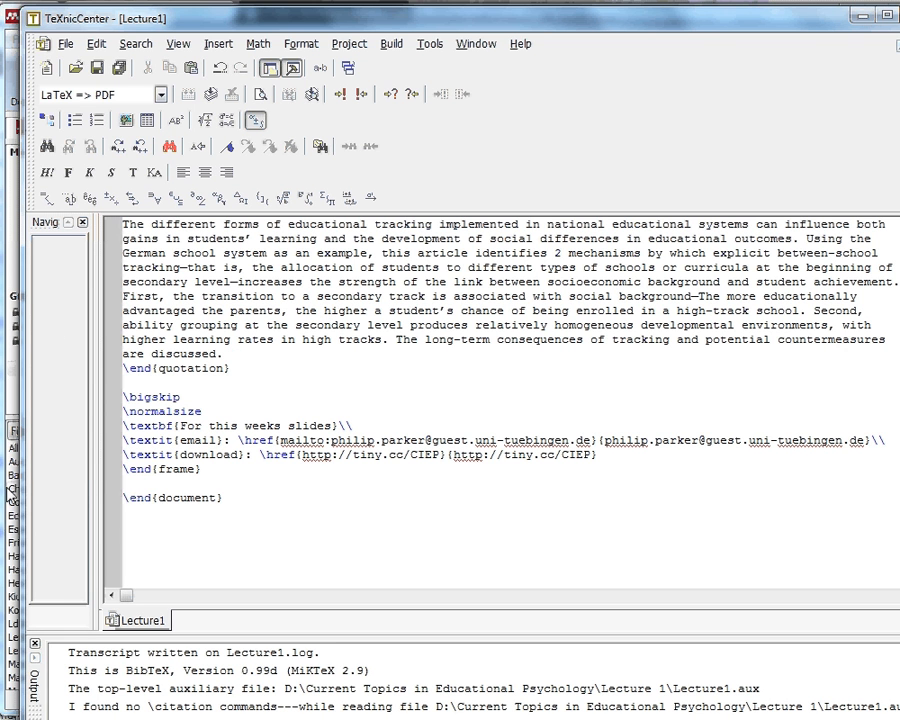
Copy the LaTeX citation of "The Frog Pond Revisited" from Mendeley Desktop and paste it after "are discussed." in the TeXnicCenter Lecture1 document.
click(8, 345)
click(70, 166)
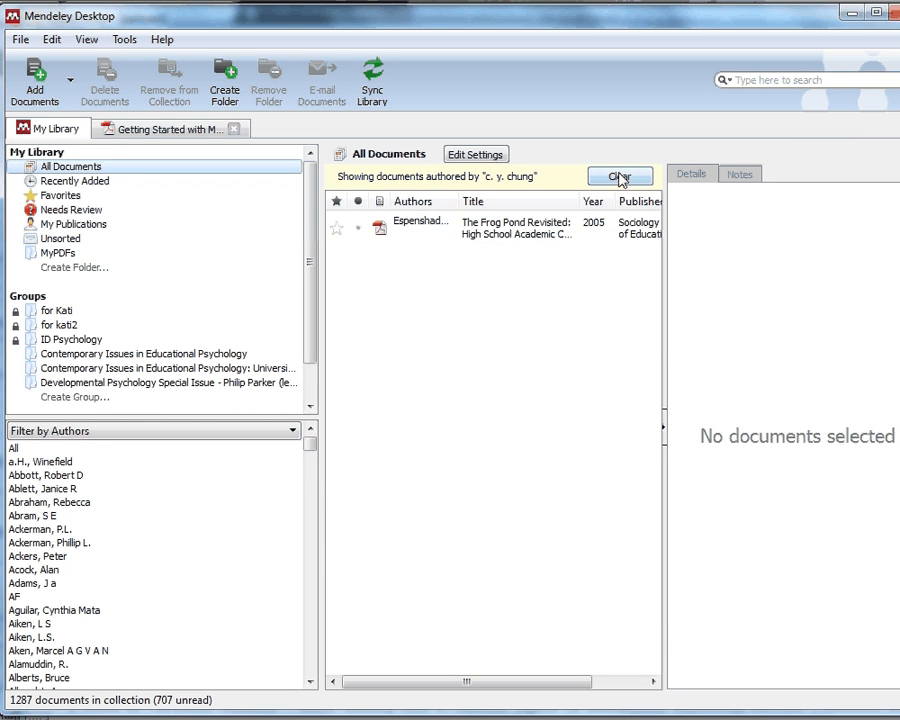
right_click(540, 232)
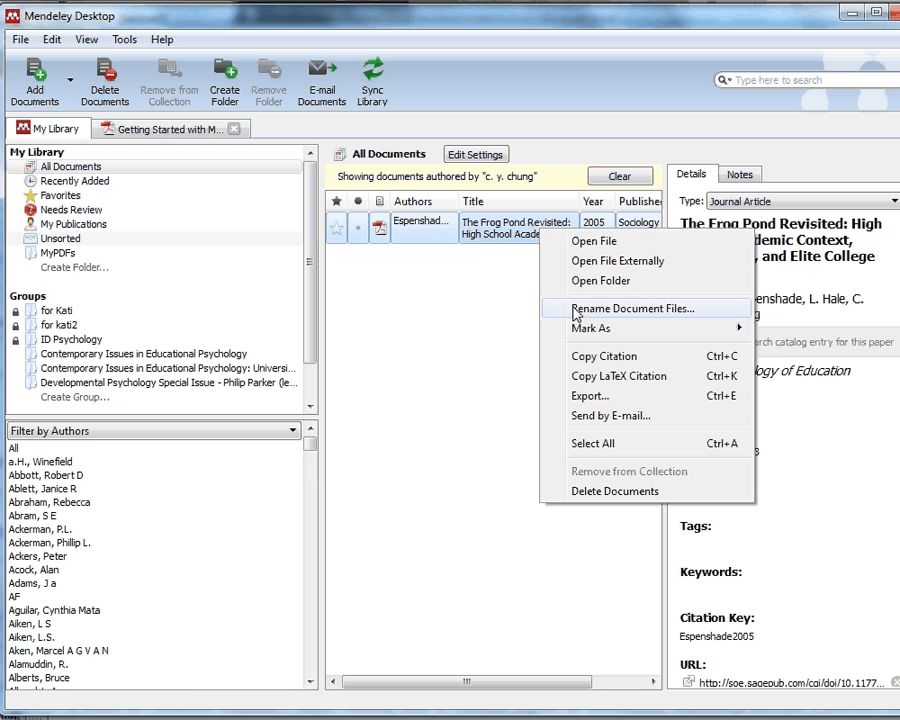
click(620, 376)
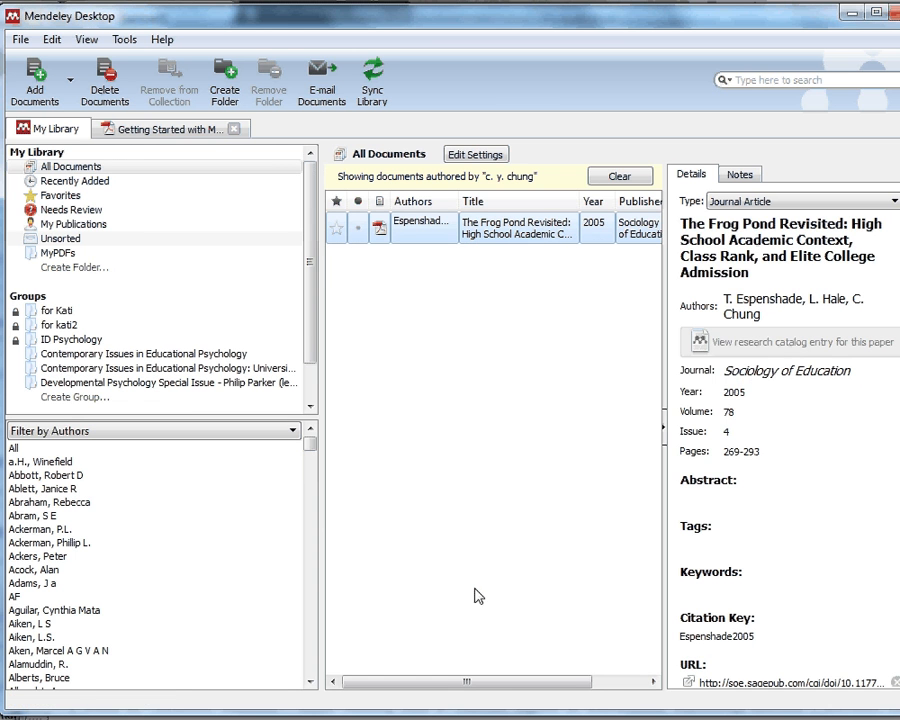
key(alt+Tab)
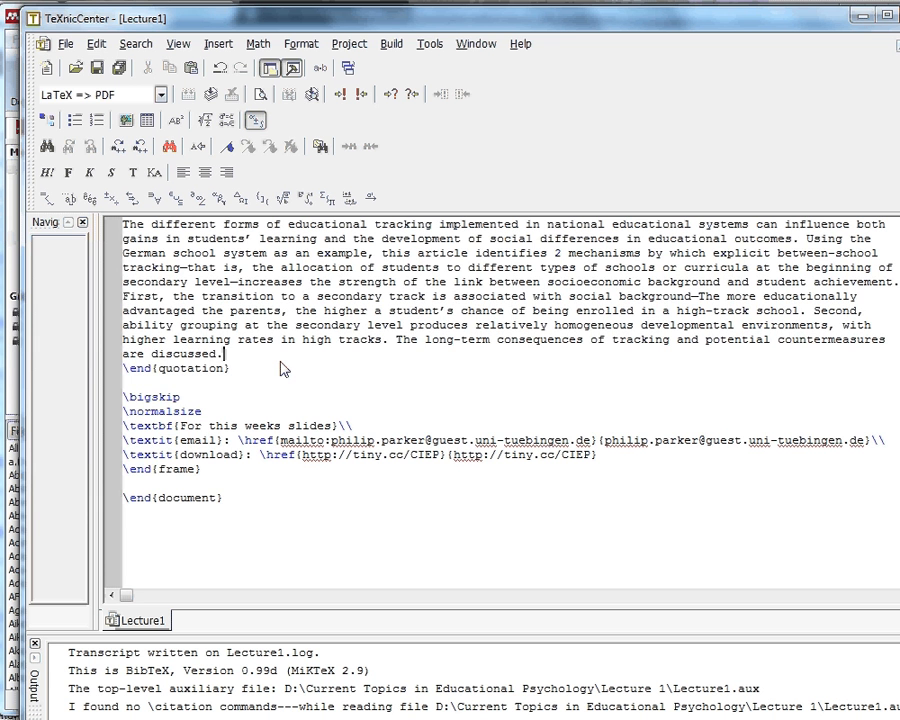
key(ctrl+v)
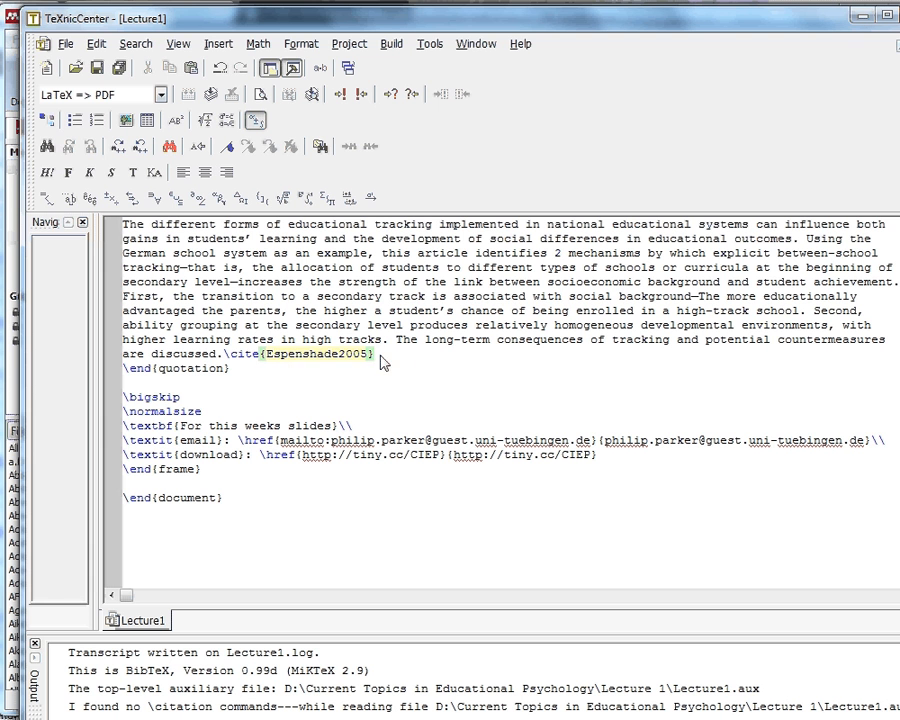
Delete the pasted \cite command from the end of the quotation.
drag(376, 356, 225, 362)
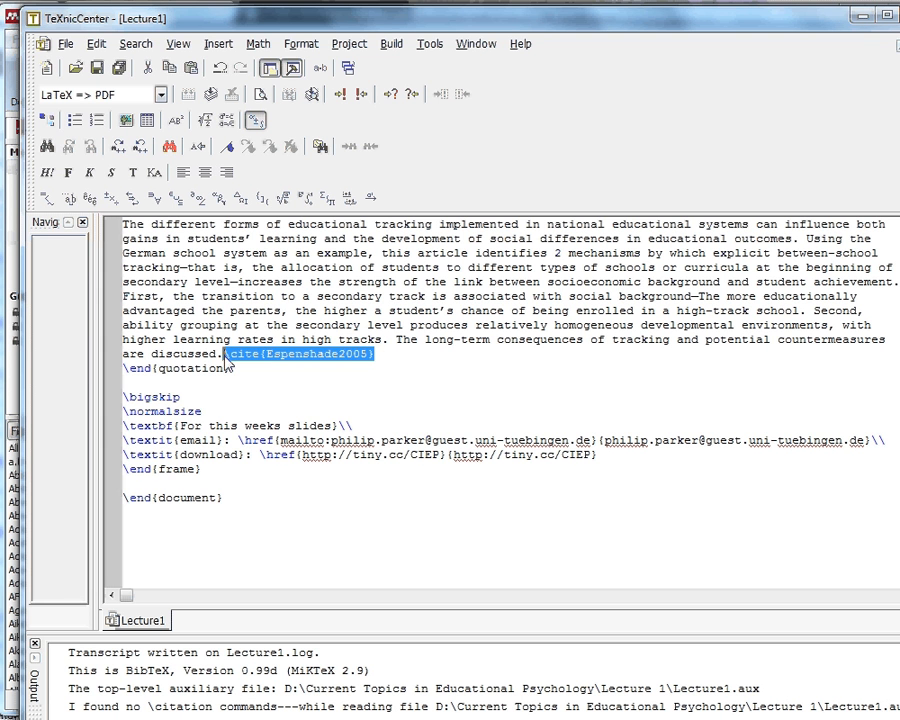
key(Delete)
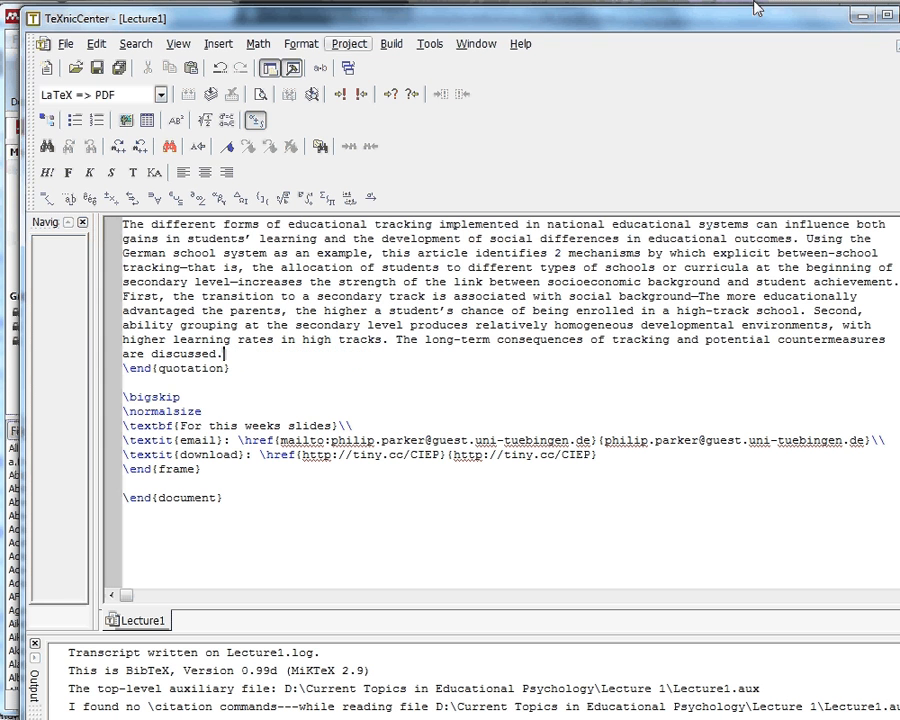
Return to Mendeley Desktop, clear the author filter from the document list, and review the details of "The Frog Pond Revisited".
click(862, 17)
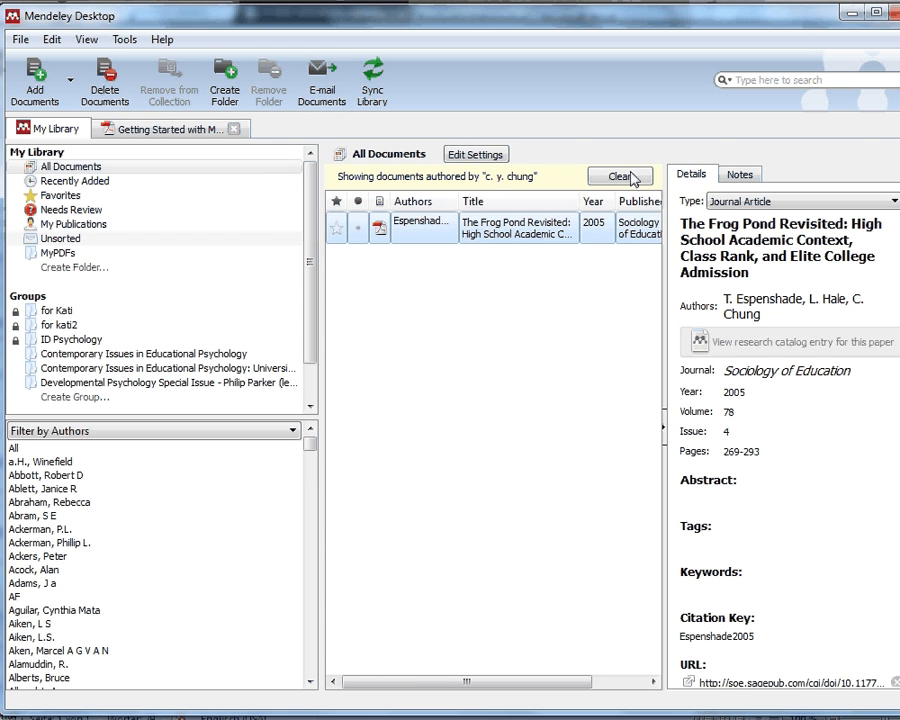
click(614, 177)
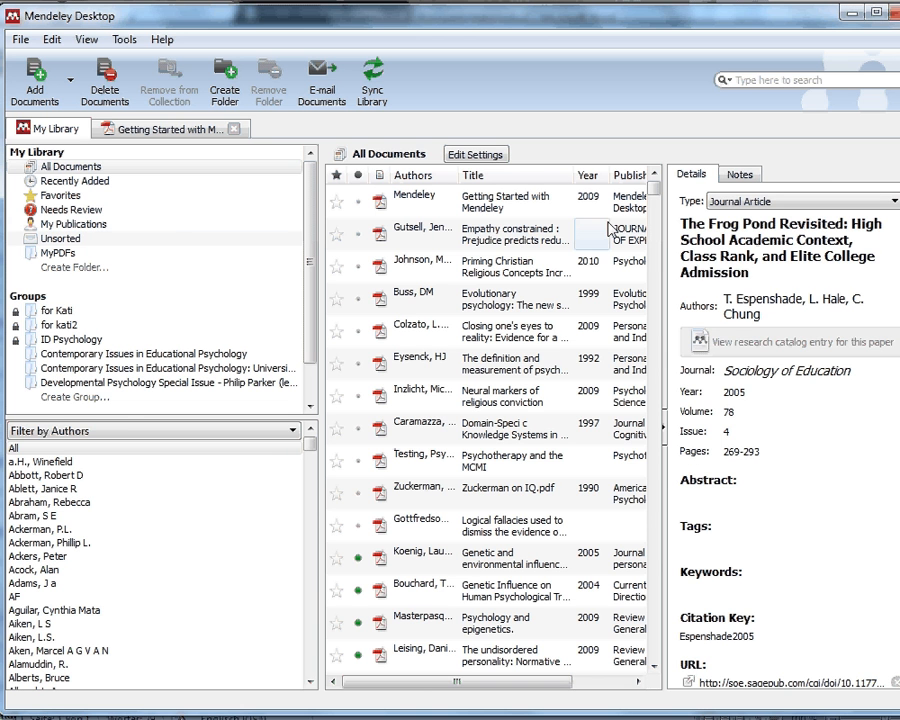
scroll(720, 300, down, 5)
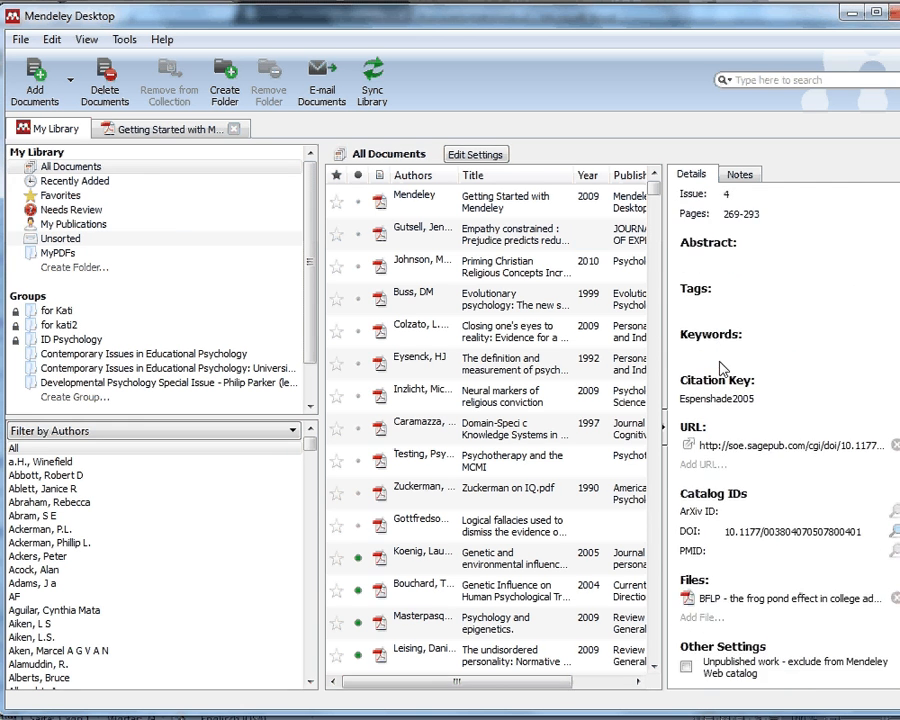
scroll(727, 424, up, 3)
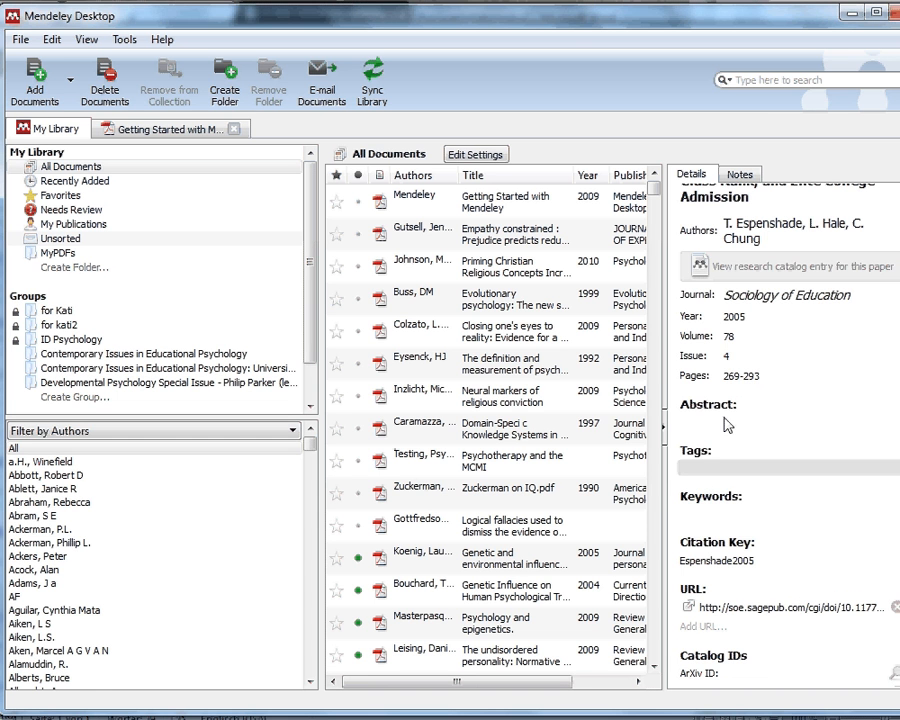
scroll(737, 405, down, 3)
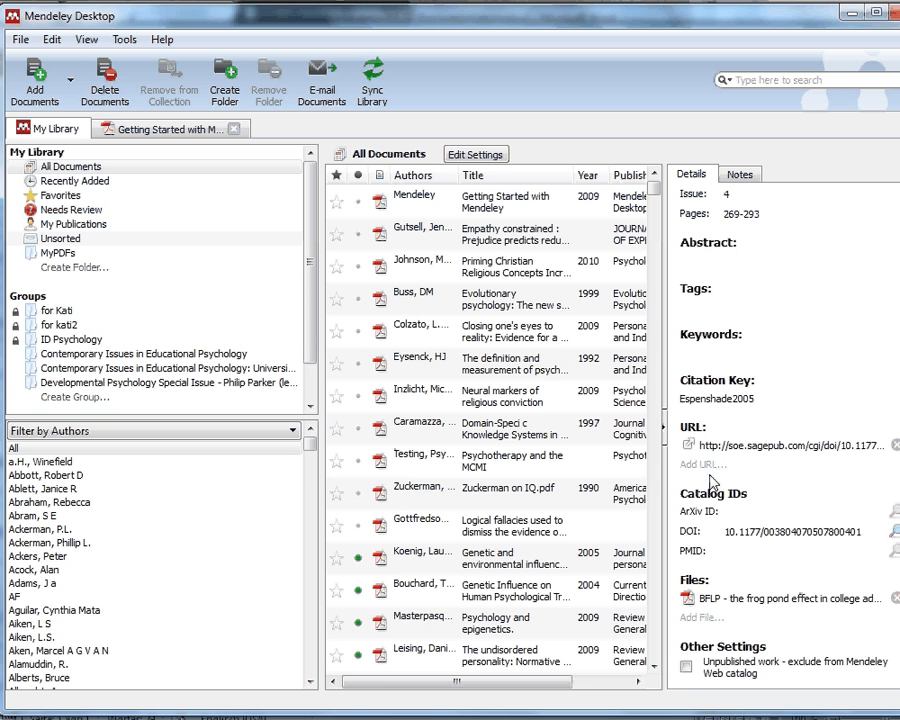
scroll(736, 552, up, 1)
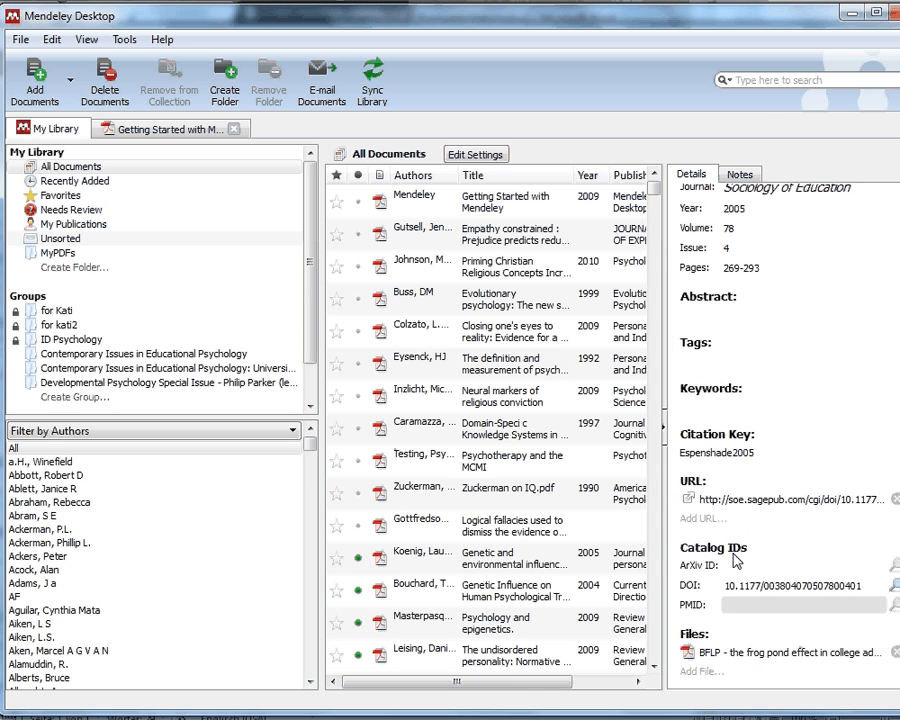
scroll(737, 560, up, 3)
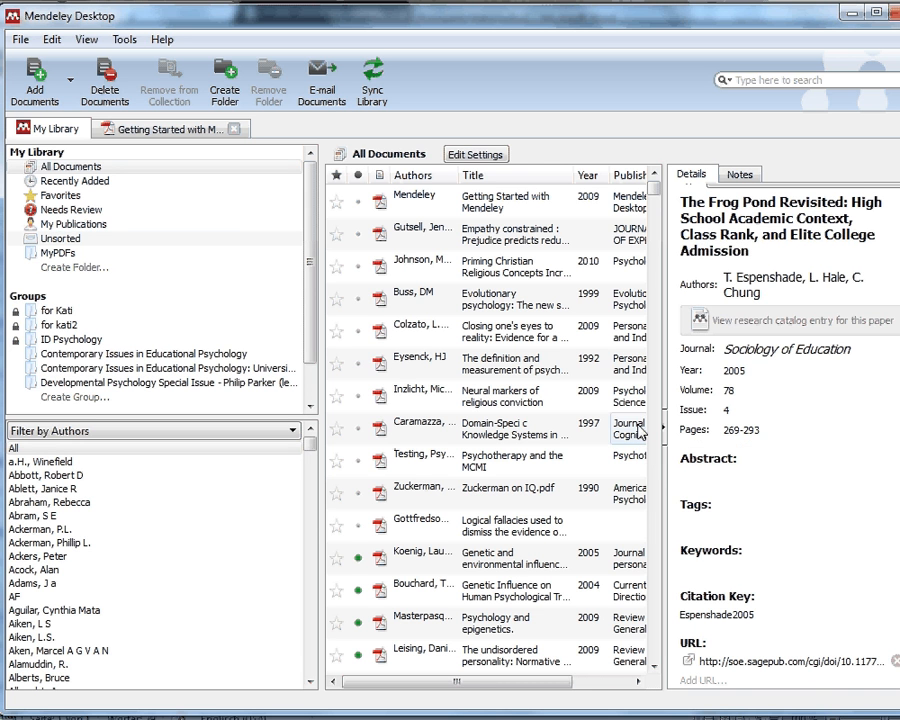
Check the BibTeX syncing settings in Mendeley's options and accept them.
click(124, 40)
click(165, 138)
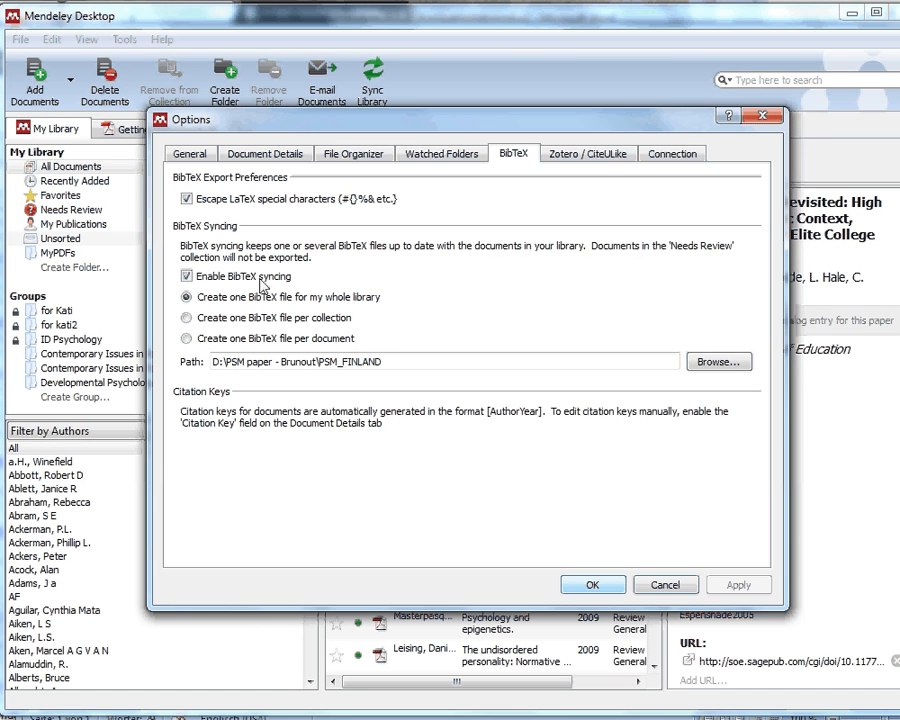
click(613, 586)
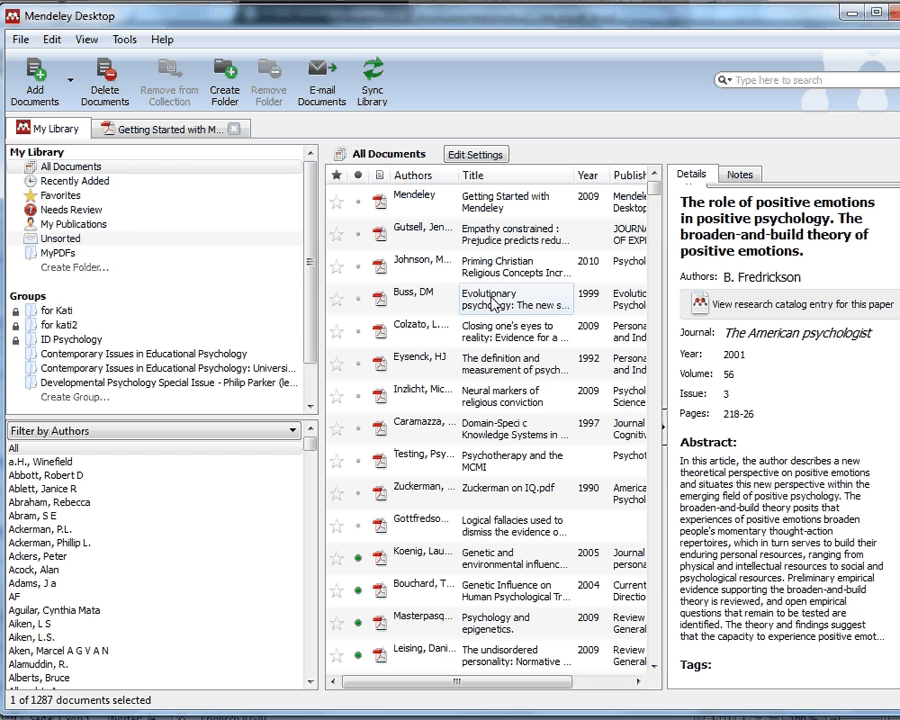
Select the paper "Empathy constrained" and examine its details down to the citation key.
click(500, 236)
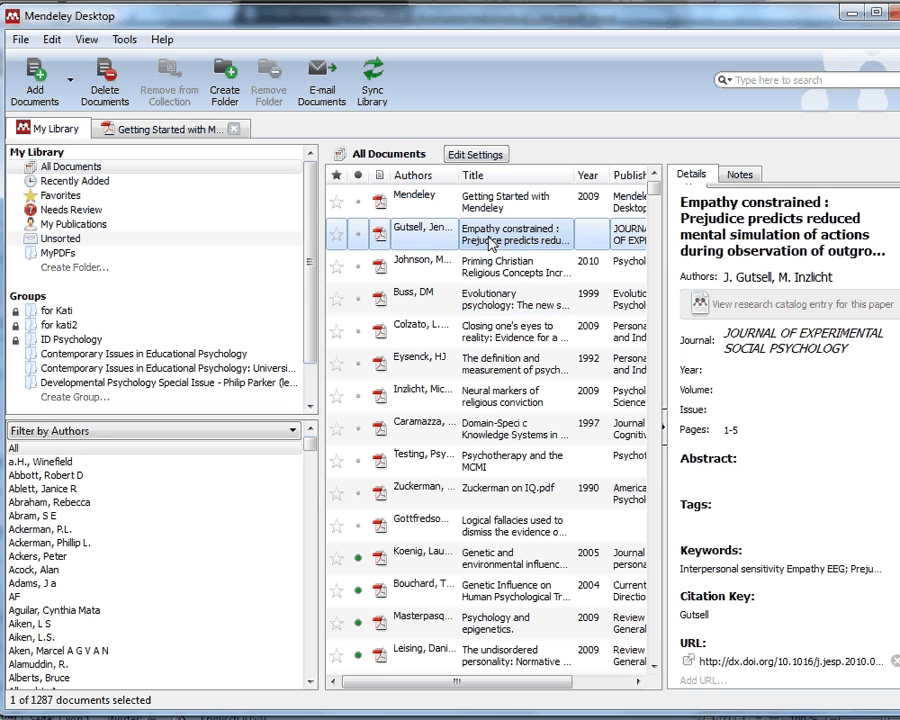
scroll(751, 643, down, 2)
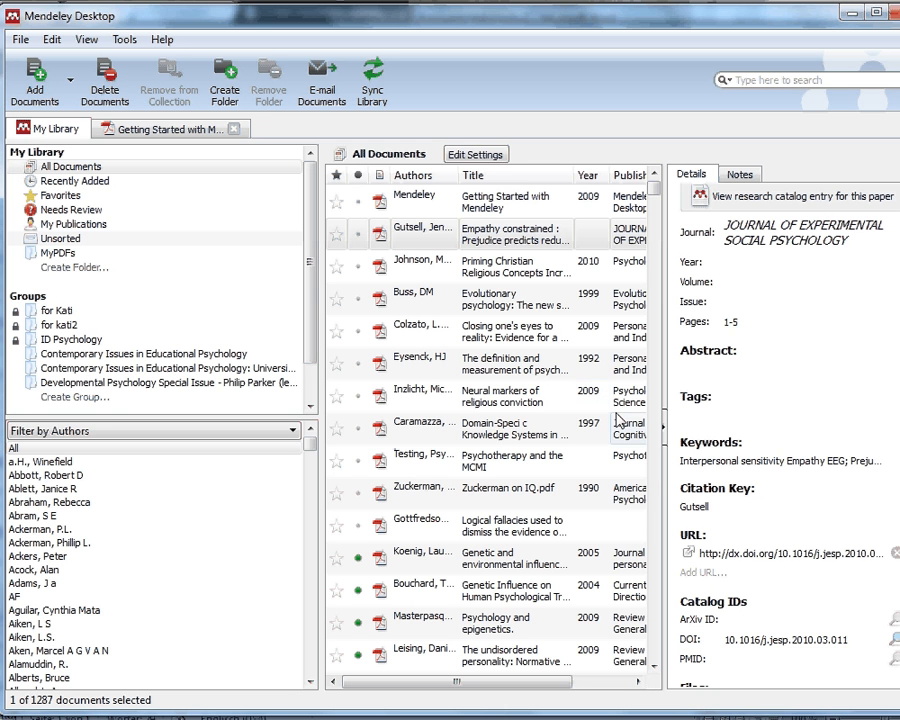
scroll(614, 412, up, 1)
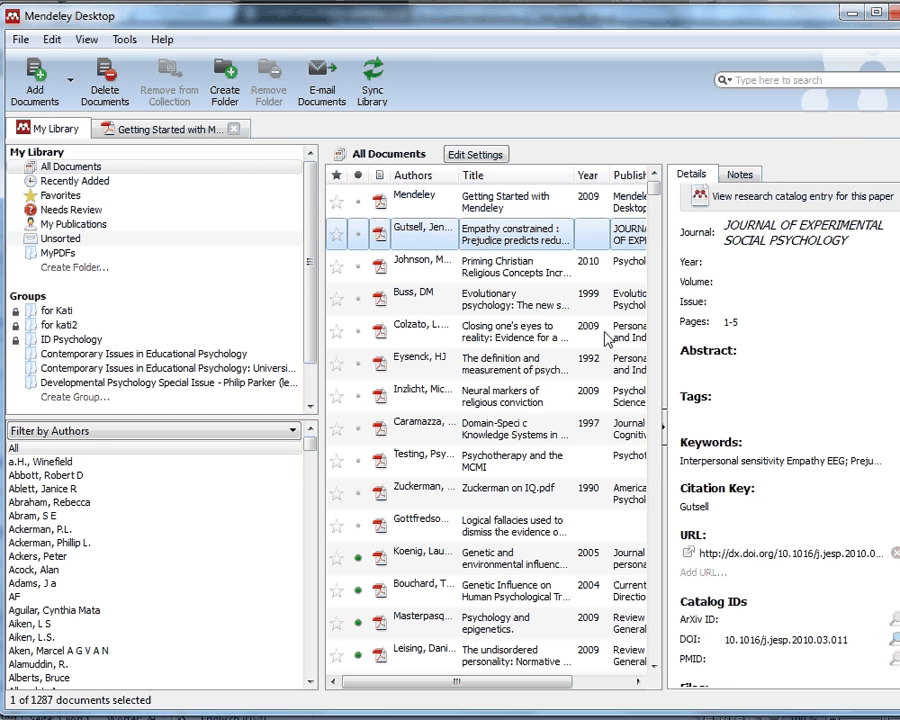
Select the 2010 paper "Priming Christian Religious Concepts" and open its citation key for editing.
click(421, 275)
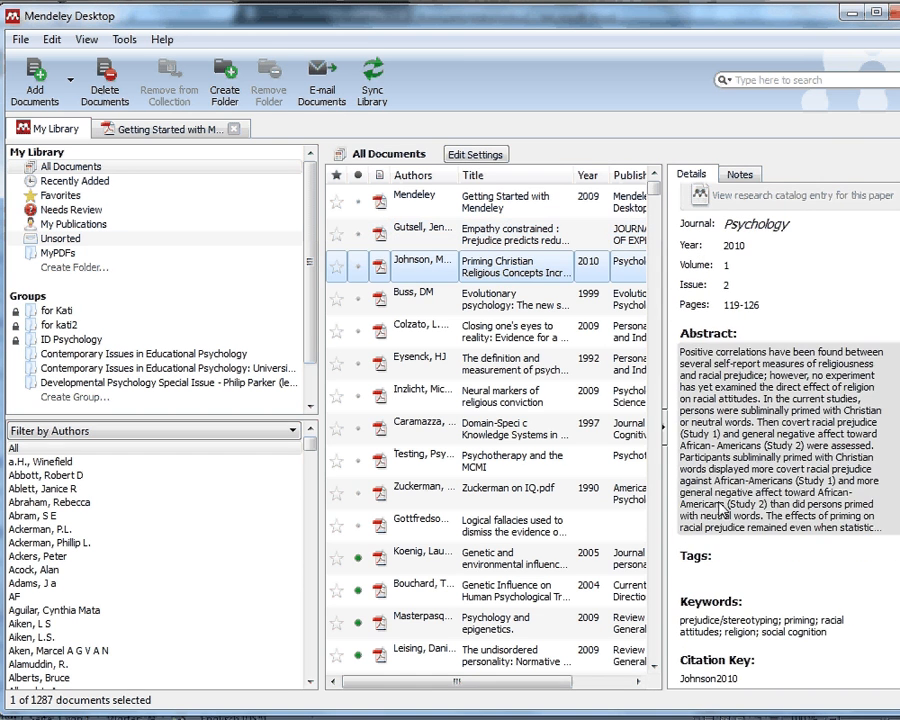
scroll(747, 478, down, 2)
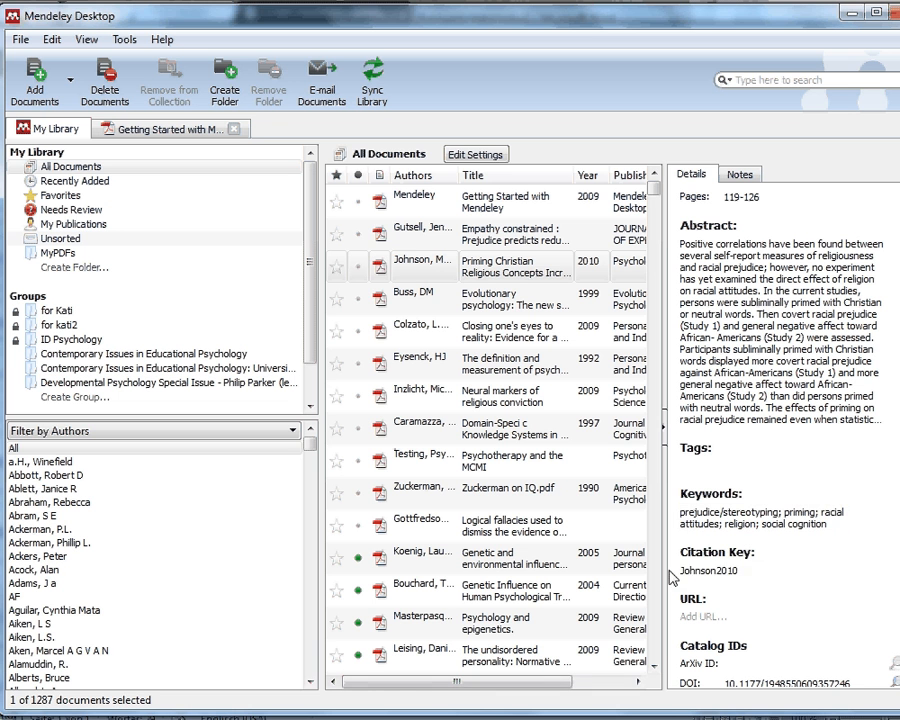
click(757, 572)
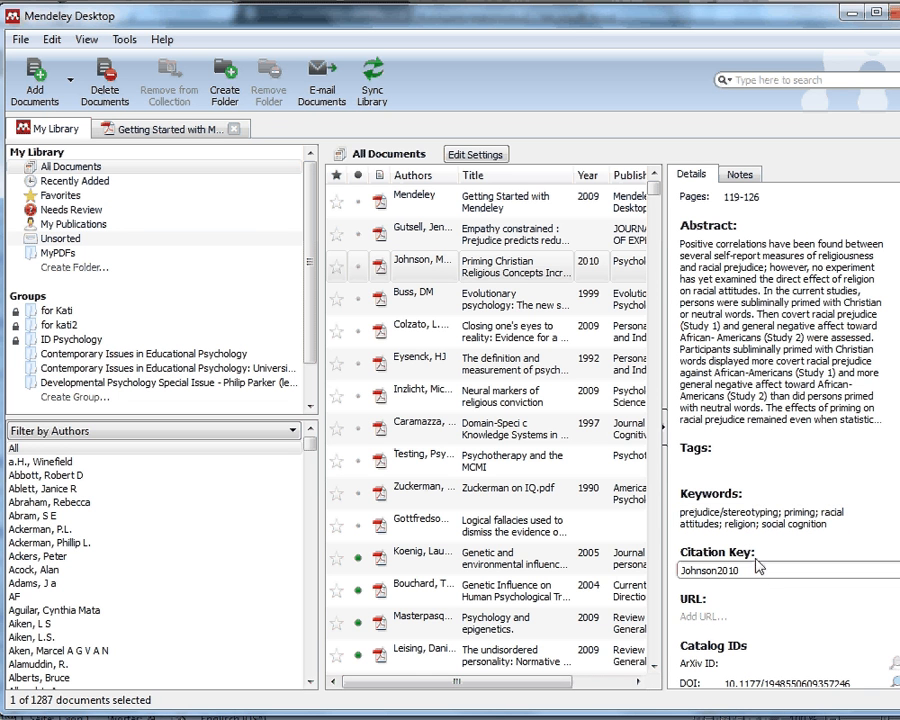